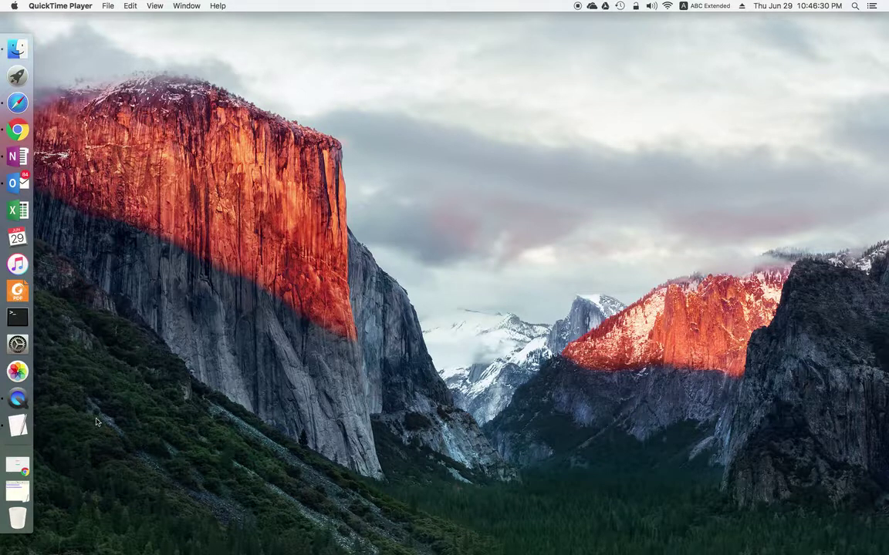
Step: Switch to Chrome and load the test blog at tutorial.kaysariqbal.com in the new tab
{"action": "left_click", "coordinate": [19, 466]}
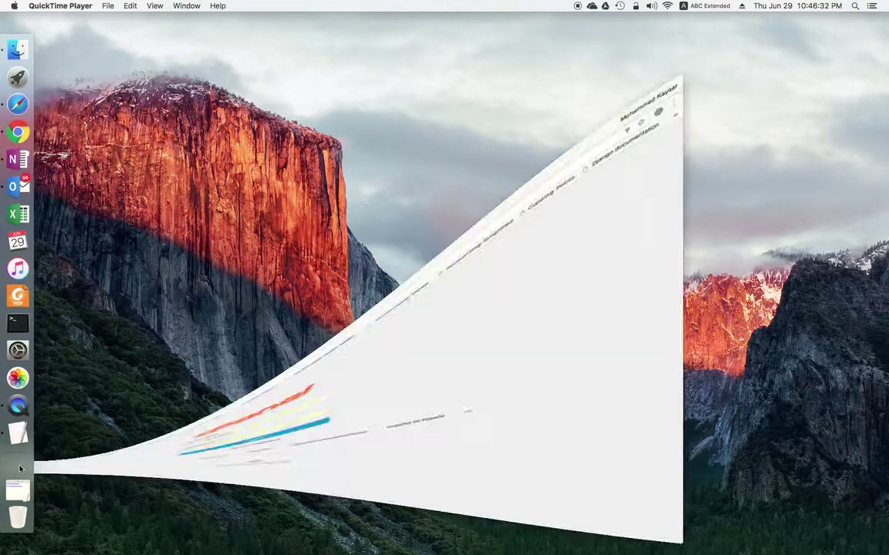
{"action": "left_click", "coordinate": [333, 23]}
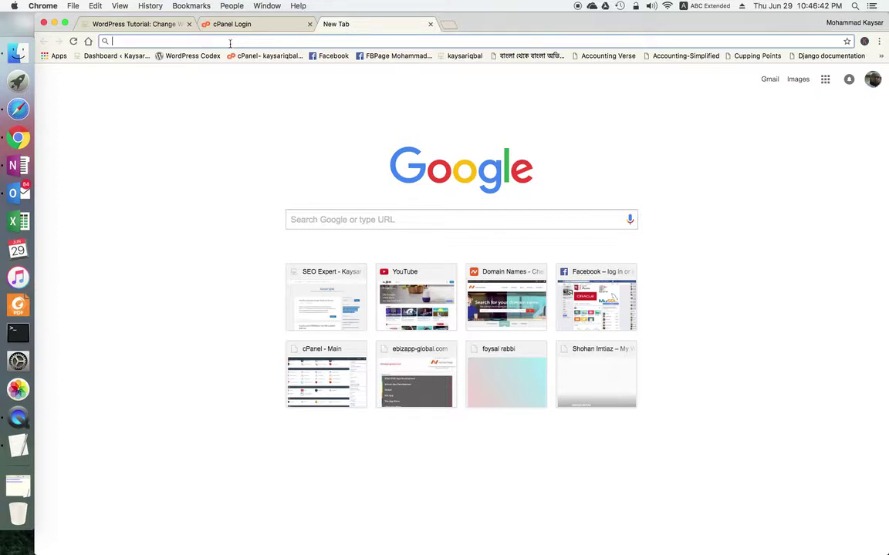
{"action": "type", "text": "tutoiri"}
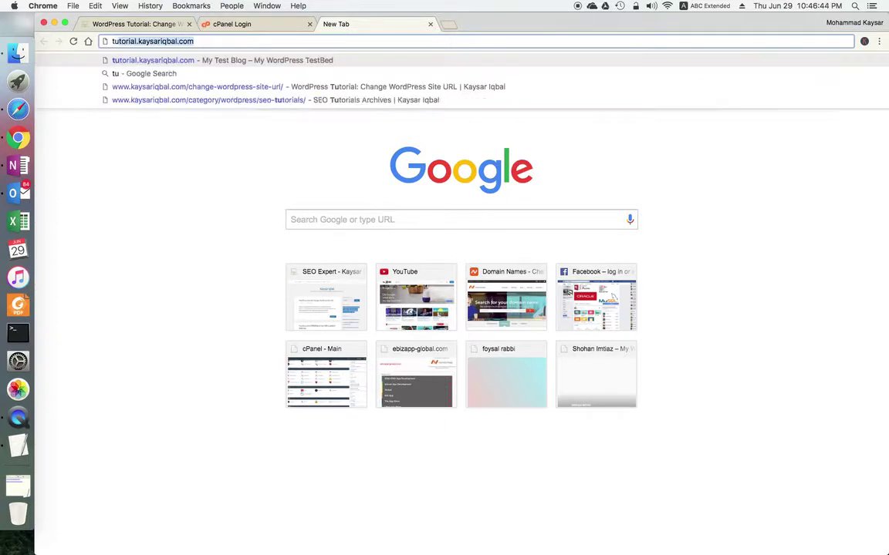
{"action": "key", "text": "BackSpace"}
{"action": "key", "text": "BackSpace"}
{"action": "key", "text": "BackSpace"}
{"action": "type", "text": "rial.kaysar"}
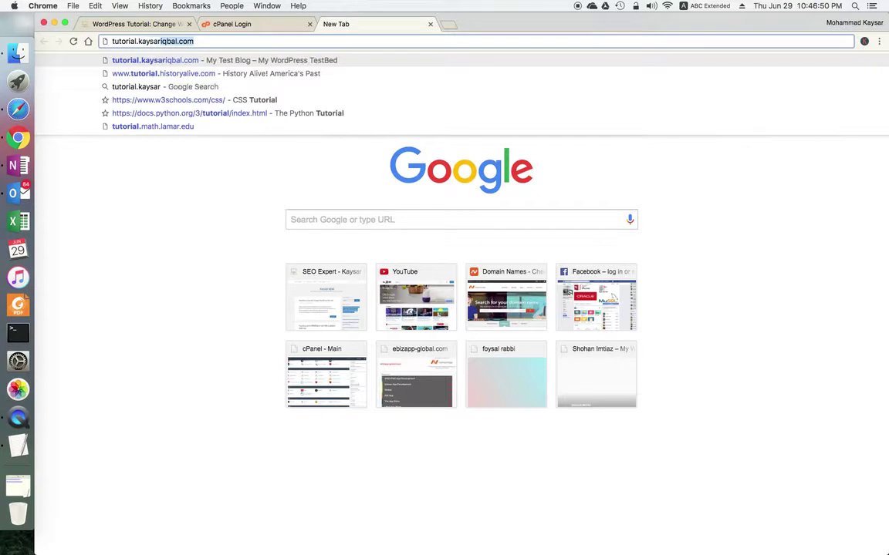
{"action": "type", "text": "iqbal.com"}
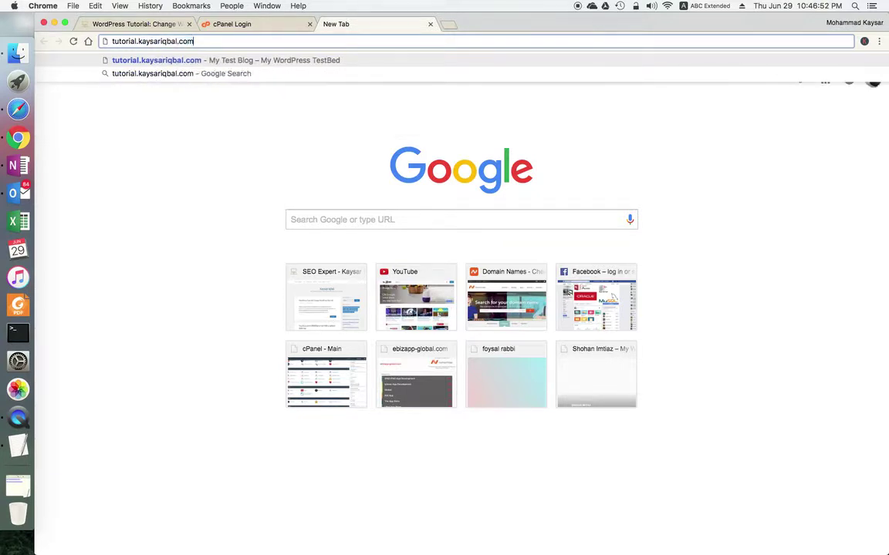
{"action": "key", "text": "Return"}
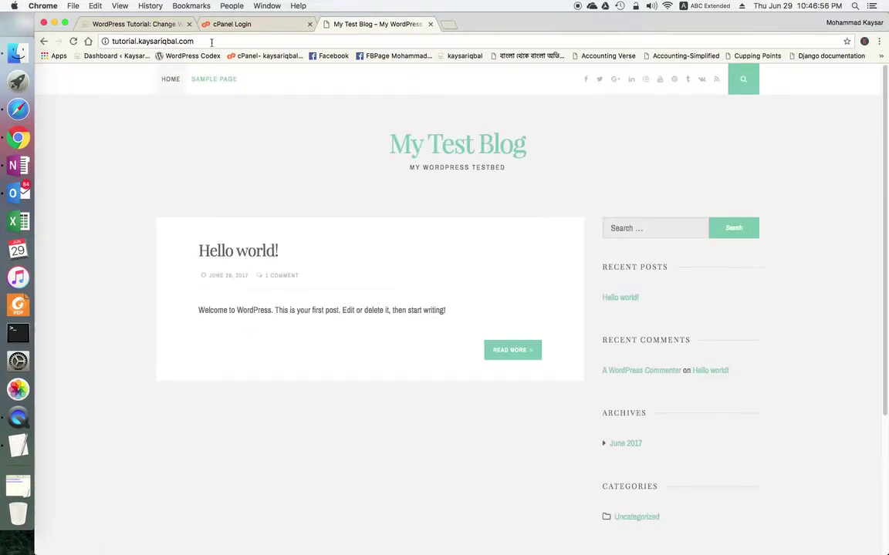
Step: Examine the test blog's current address, without the www prefix, in the browser
{"action": "left_click", "coordinate": [211, 41]}
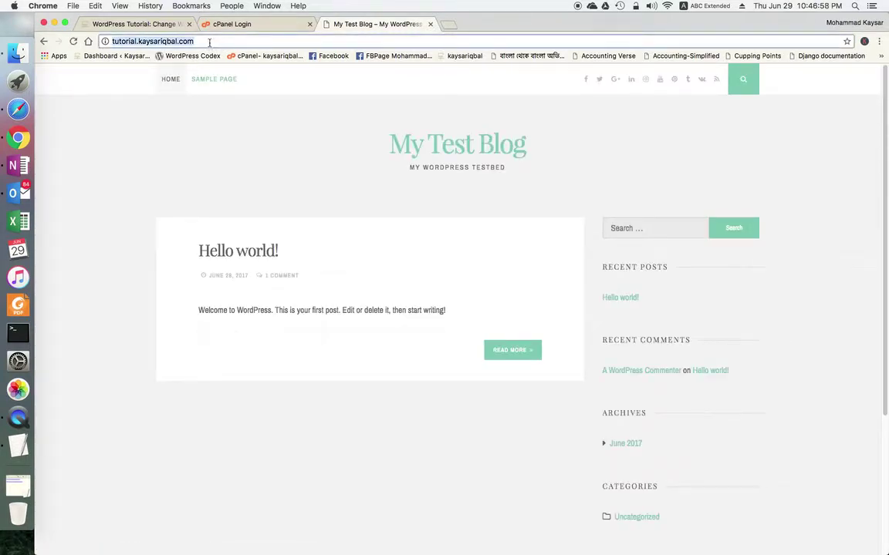
{"action": "left_click_drag", "start_coordinate": [208, 43], "coordinate": [108, 42]}
{"action": "left_click", "coordinate": [205, 40]}
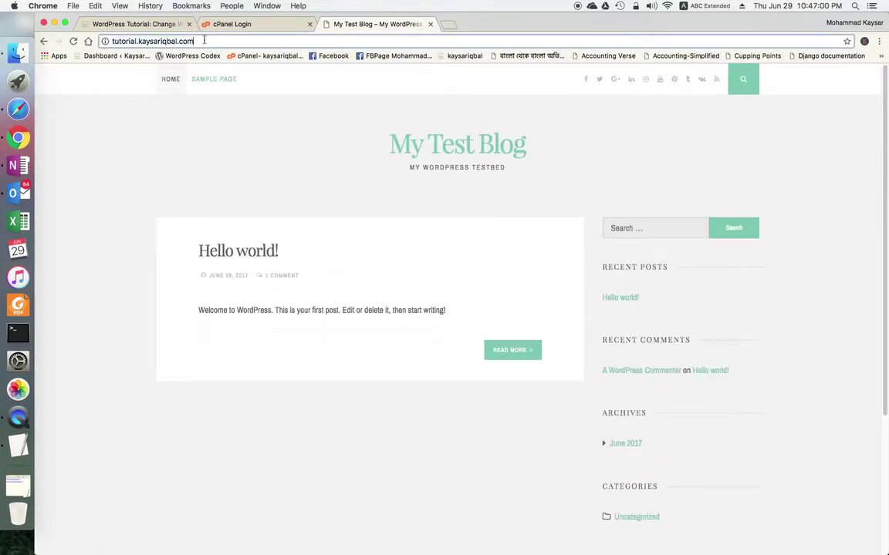
{"action": "left_click_drag", "start_coordinate": [202, 41], "coordinate": [107, 40]}
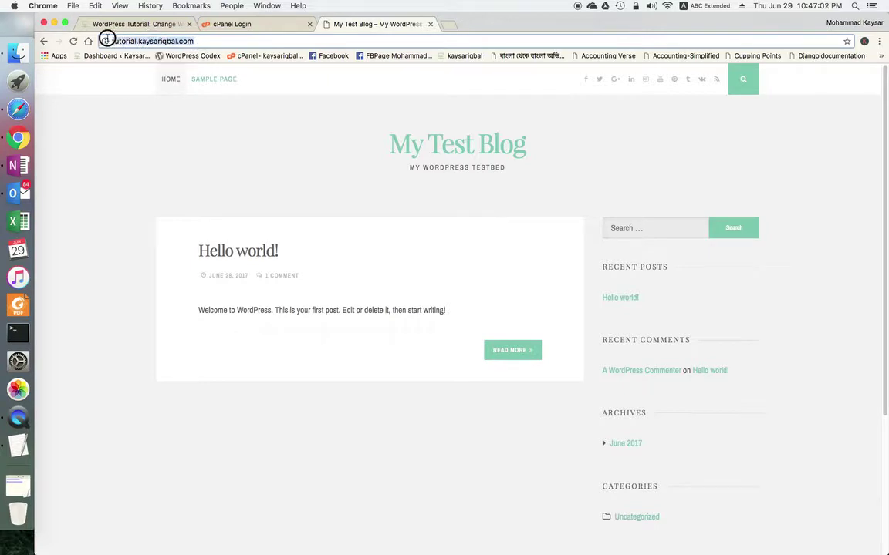
{"action": "left_click", "coordinate": [207, 41]}
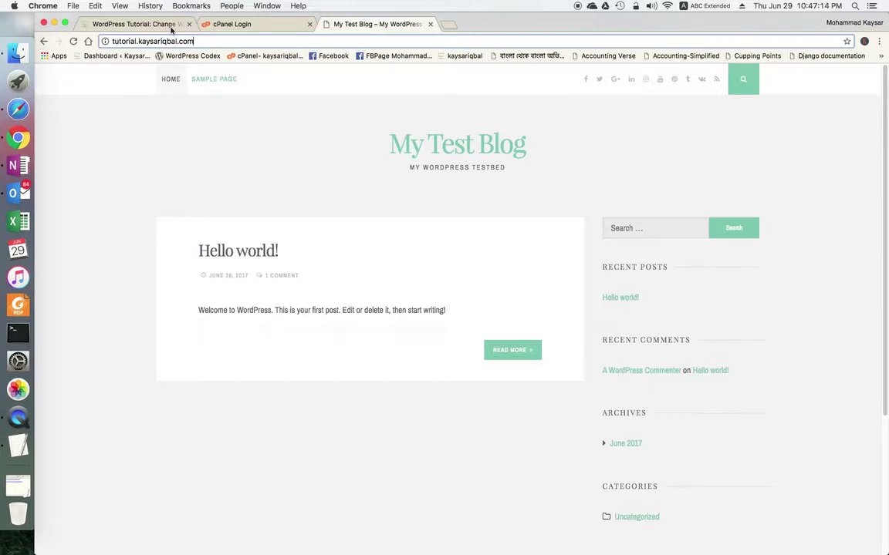
{"action": "left_click", "coordinate": [20, 487]}
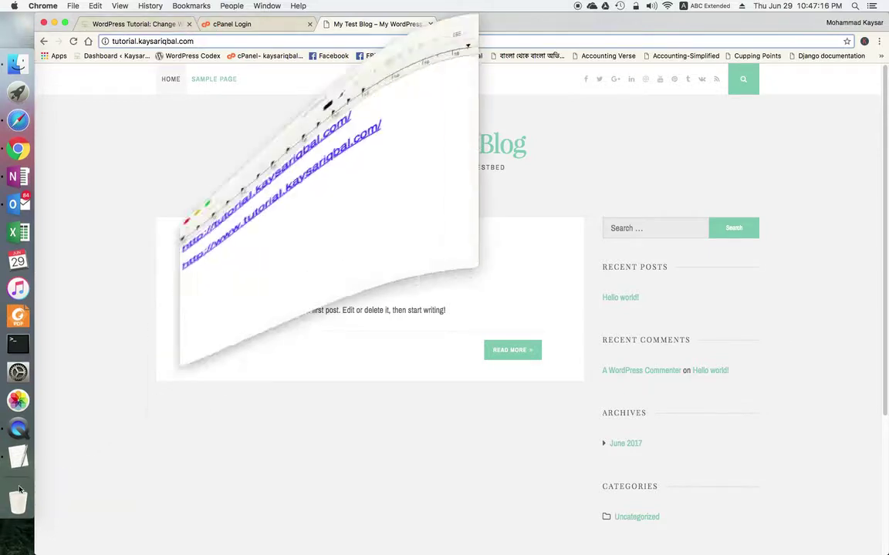
{"action": "left_click_drag", "start_coordinate": [377, 61], "coordinate": [191, 40]}
{"action": "left_click", "coordinate": [372, 65]}
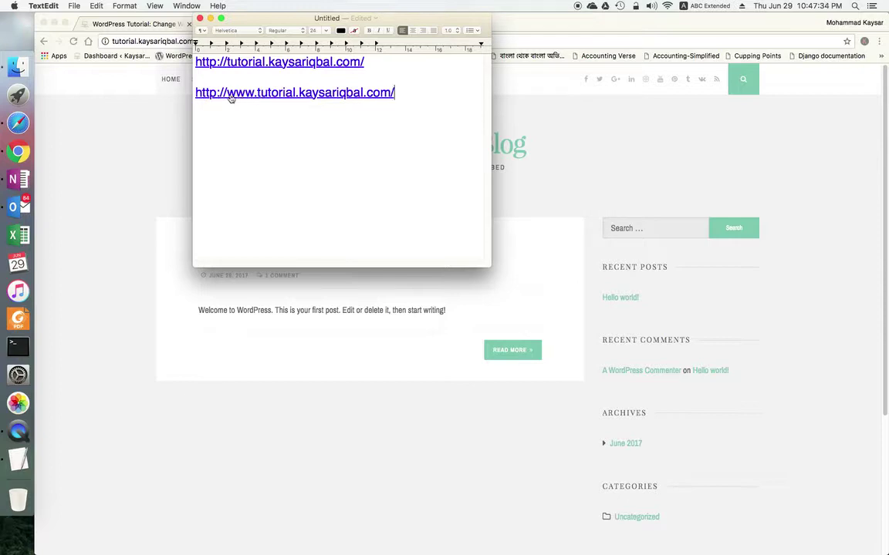
{"action": "left_click_drag", "start_coordinate": [389, 61], "coordinate": [176, 55]}
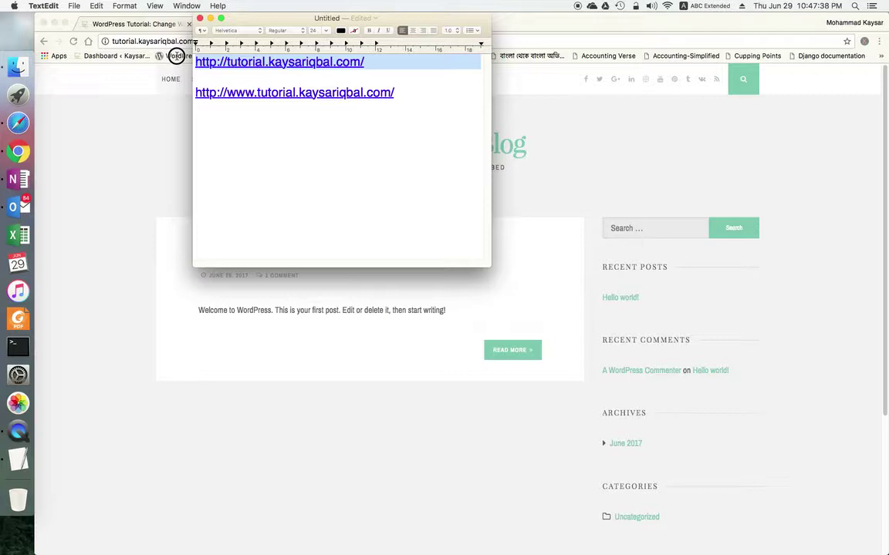
{"action": "left_click", "coordinate": [209, 116]}
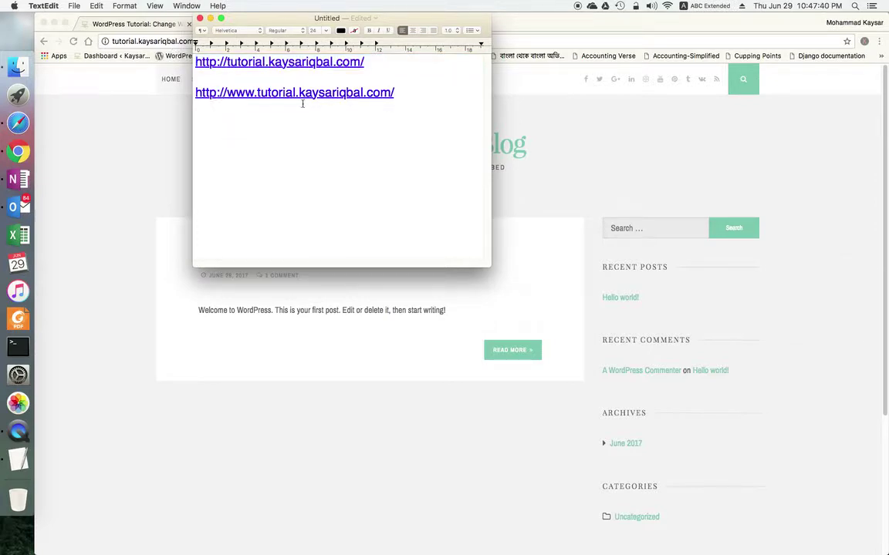
{"action": "left_click_drag", "start_coordinate": [409, 93], "coordinate": [124, 91]}
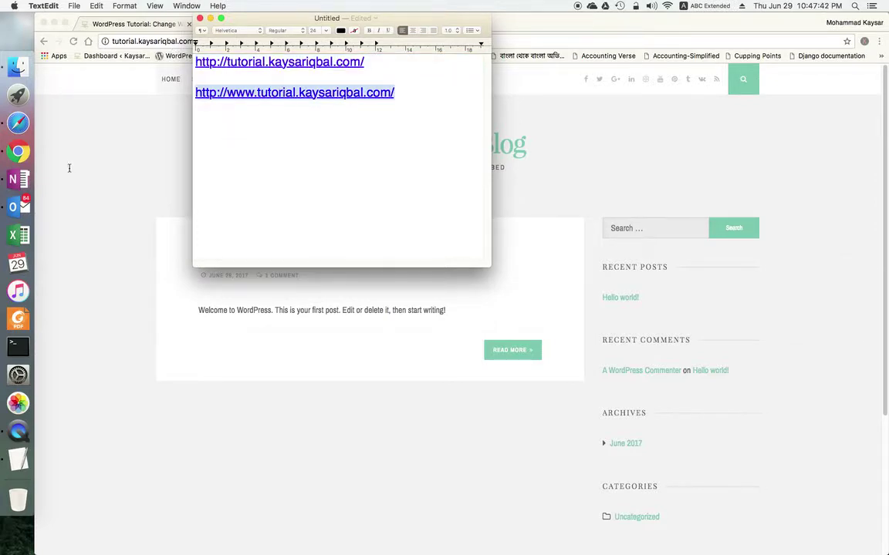
Step: Return to Chrome and read the workaround steps in the "WordPress Tutorial: Change WordPress Site URL" post
{"action": "left_click", "coordinate": [69, 168]}
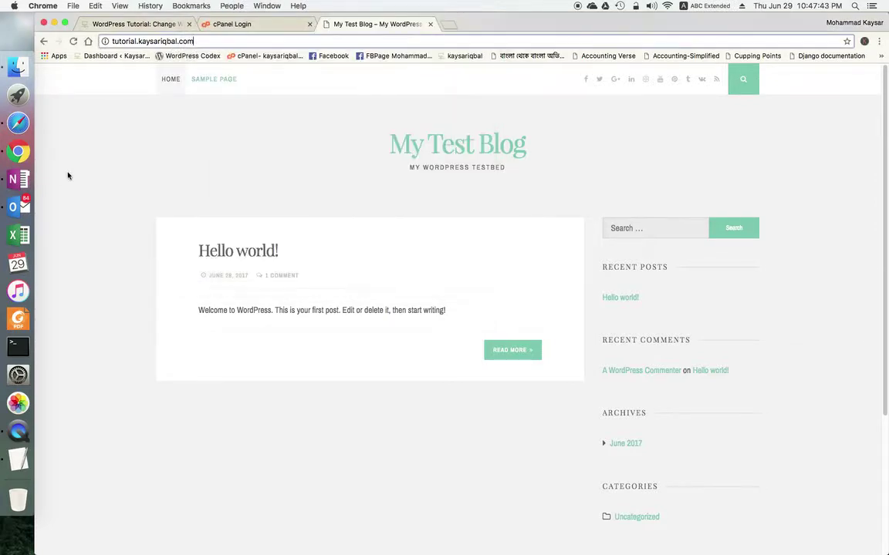
{"action": "left_click", "coordinate": [159, 23]}
{"action": "mouse_move", "coordinate": [253, 165]}
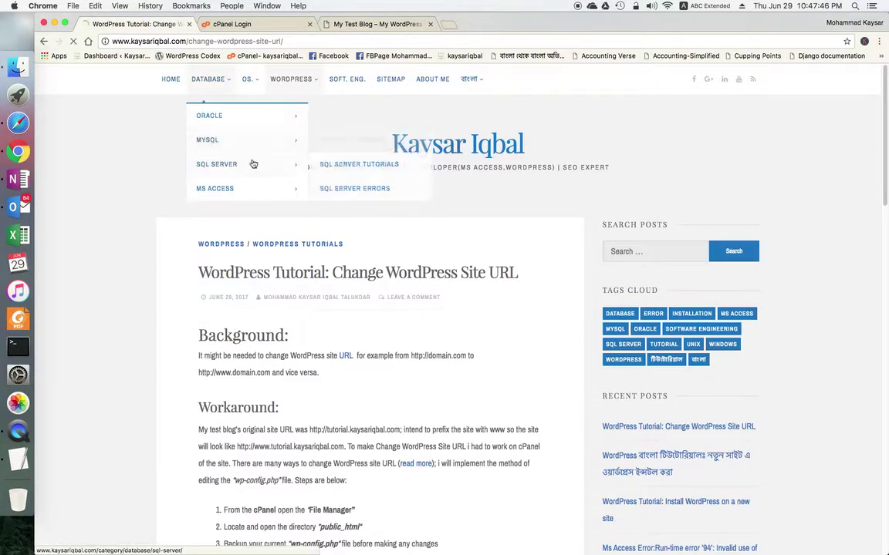
{"action": "left_click", "coordinate": [438, 149]}
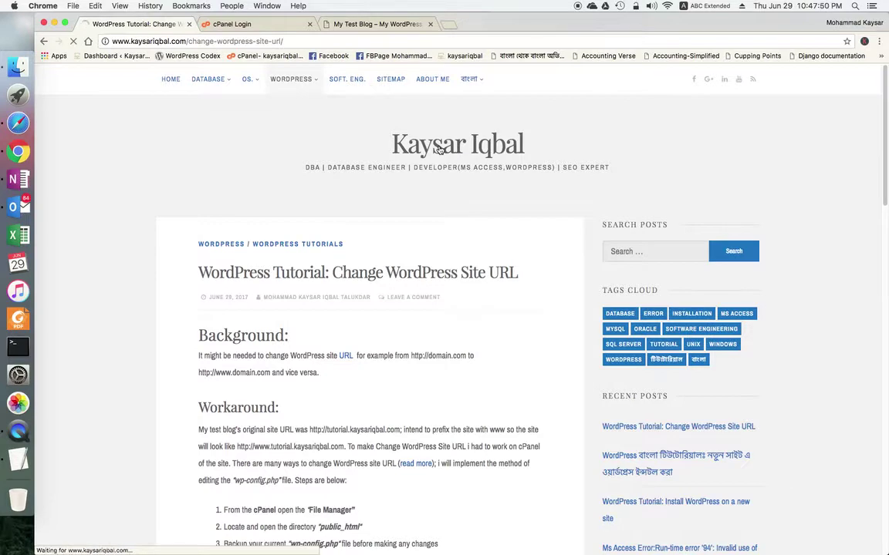
{"action": "left_click", "coordinate": [433, 259]}
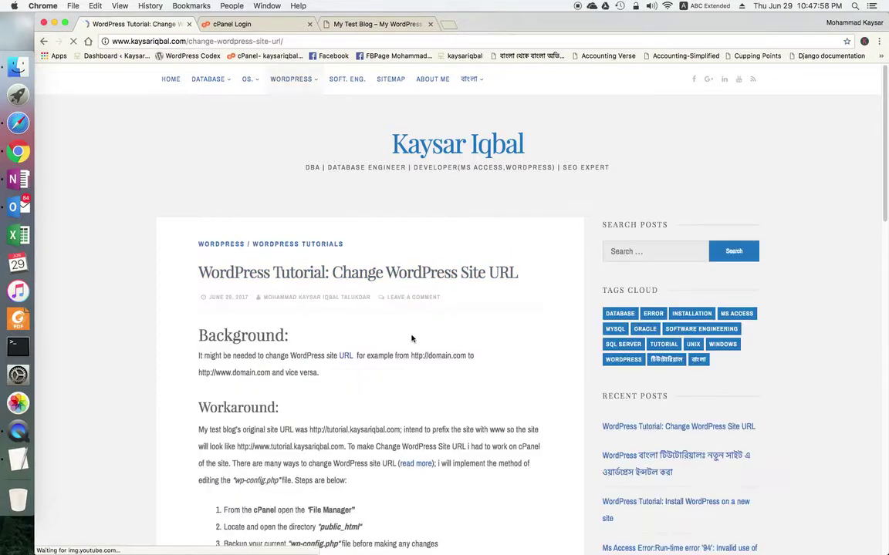
{"action": "scroll", "coordinate": [411, 339], "scroll_direction": "down", "scroll_amount": 3}
{"action": "scroll", "coordinate": [412, 338], "scroll_direction": "down", "scroll_amount": 4}
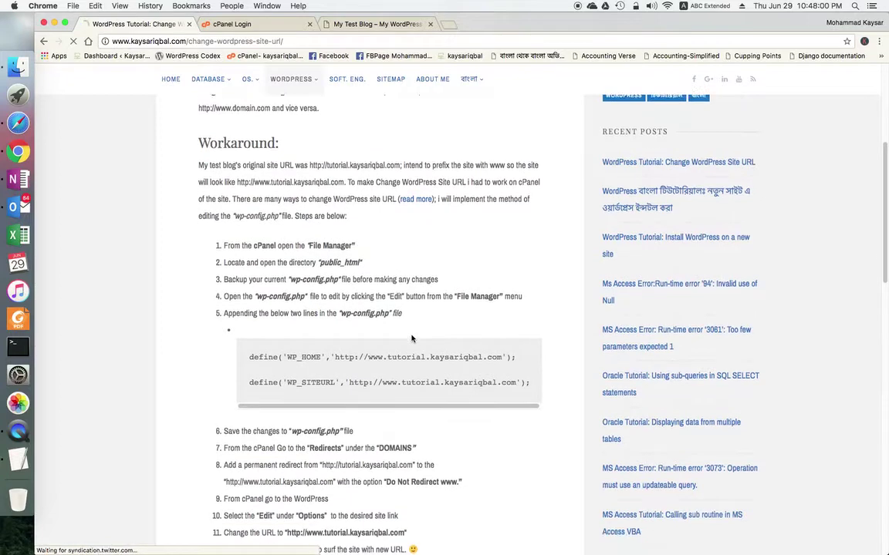
{"action": "scroll", "coordinate": [411, 338], "scroll_direction": "up", "scroll_amount": 2}
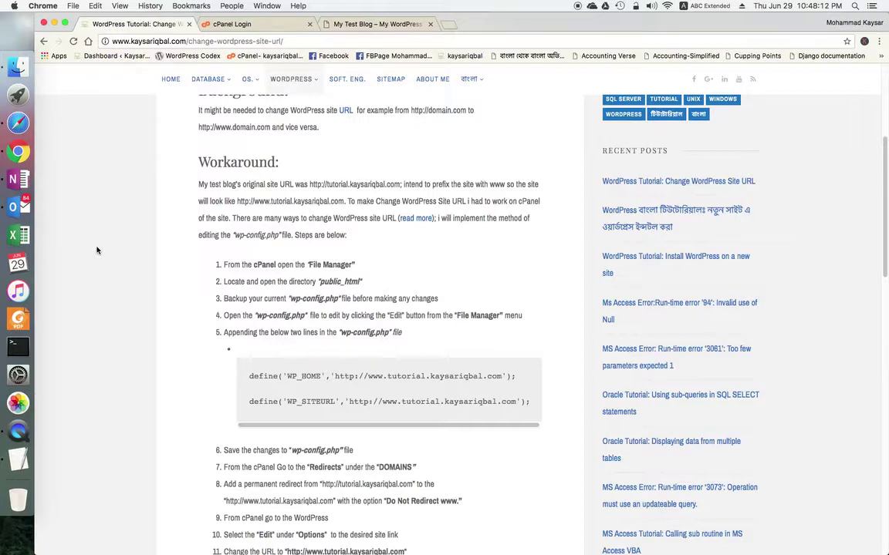
Step: Log in to cPanel with the prefilled username and password and open File Manager
{"action": "left_click", "coordinate": [249, 25]}
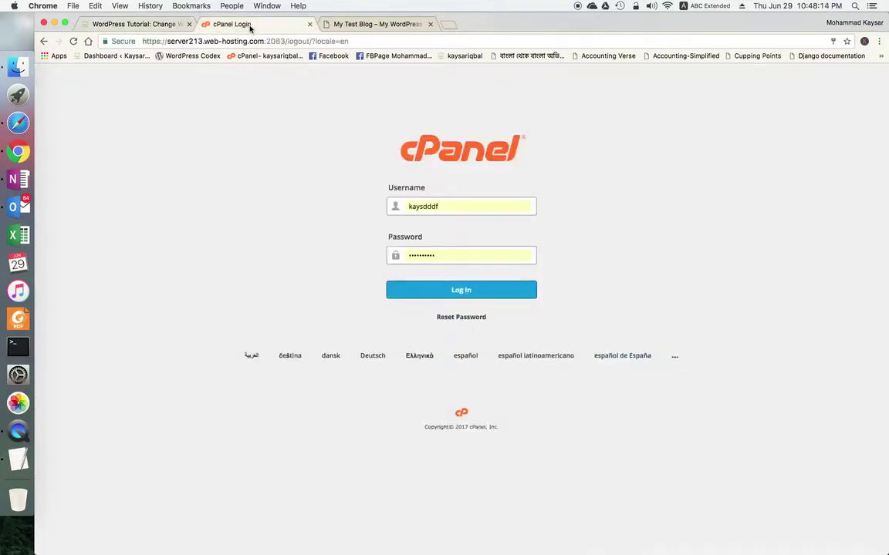
{"action": "left_click", "coordinate": [458, 206]}
{"action": "left_click", "coordinate": [458, 256]}
{"action": "left_click", "coordinate": [487, 294]}
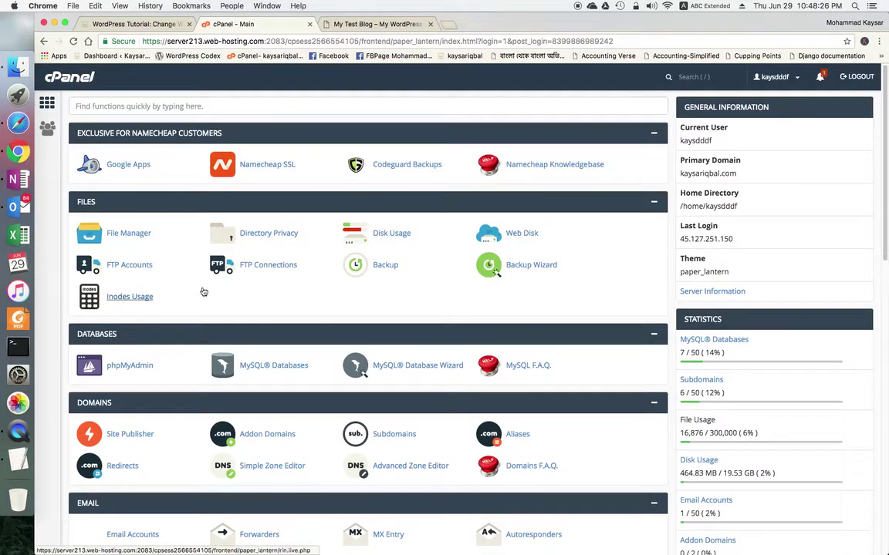
{"action": "left_click", "coordinate": [131, 234]}
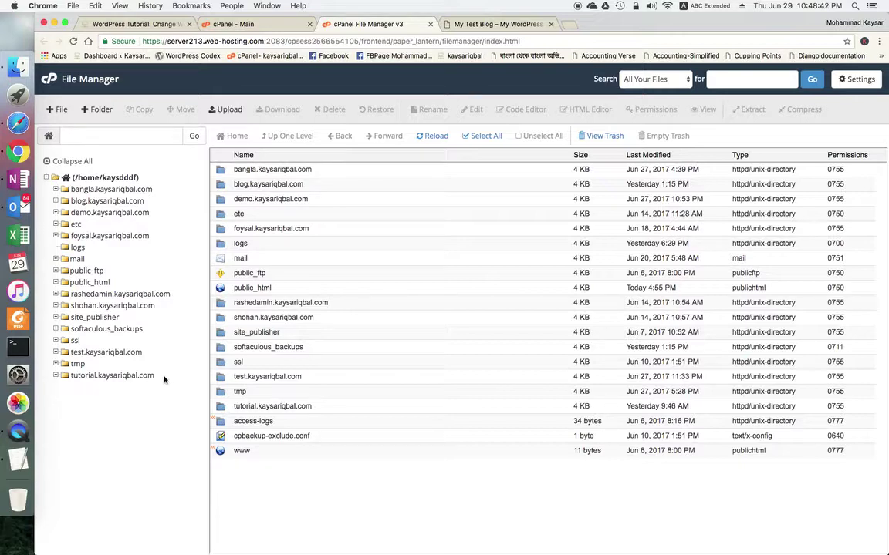
Step: Examine the test.kaysariqbal.com and tutorial.kaysariqbal.com subdomain folders in the directory tree
{"action": "left_click_drag", "start_coordinate": [159, 375], "coordinate": [76, 378]}
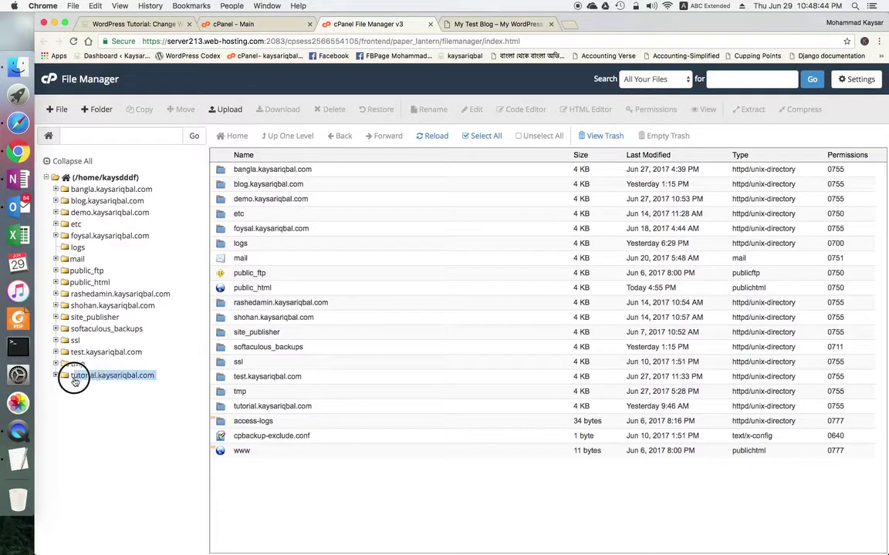
{"action": "left_click_drag", "start_coordinate": [145, 353], "coordinate": [74, 353]}
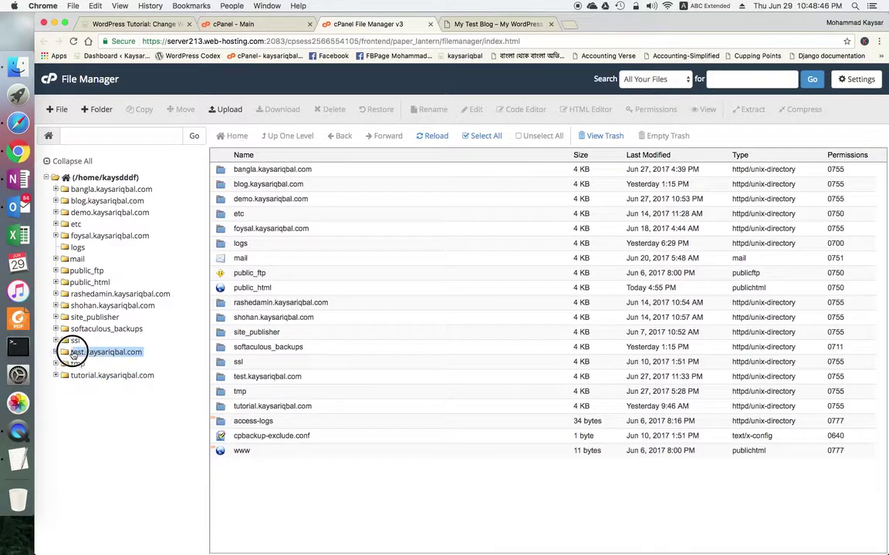
{"action": "left_click", "coordinate": [54, 451]}
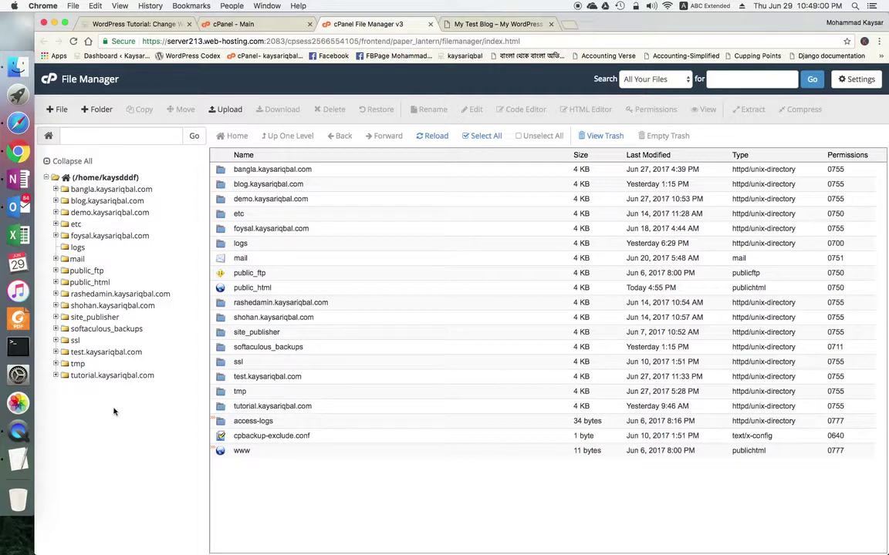
{"action": "left_click", "coordinate": [94, 377]}
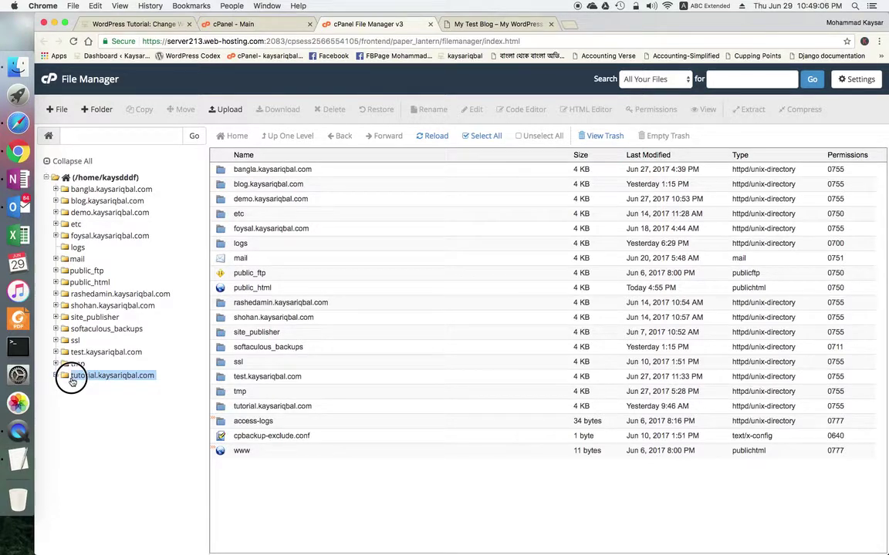
{"action": "left_click", "coordinate": [160, 388]}
{"action": "left_click", "coordinate": [89, 376]}
{"action": "left_click", "coordinate": [108, 417]}
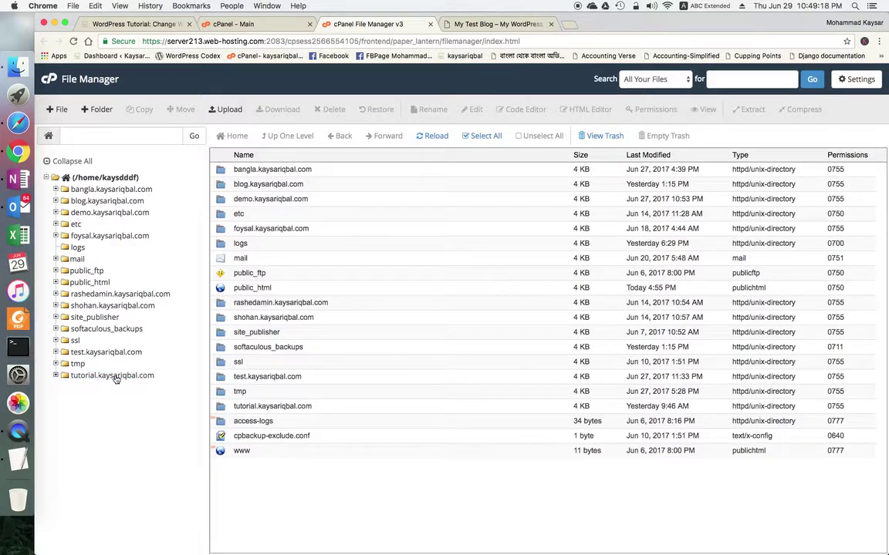
Step: Open the tutorial.kaysariqbal.com folder and select its wp-config.php file
{"action": "left_click", "coordinate": [114, 377]}
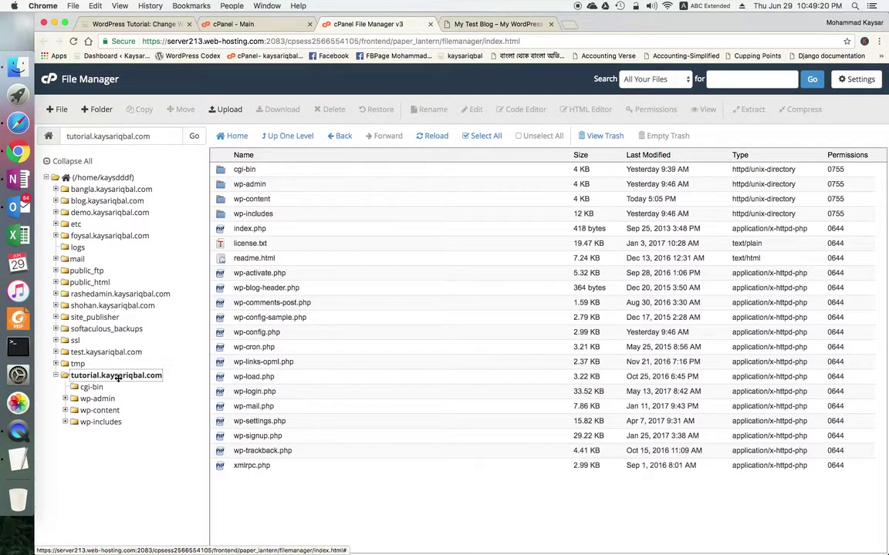
{"action": "left_click", "coordinate": [293, 483]}
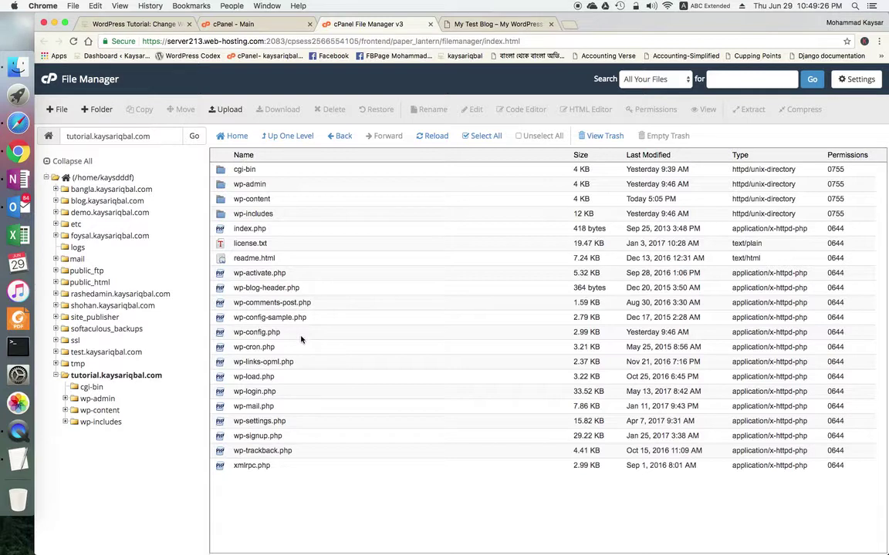
{"action": "left_click", "coordinate": [344, 334]}
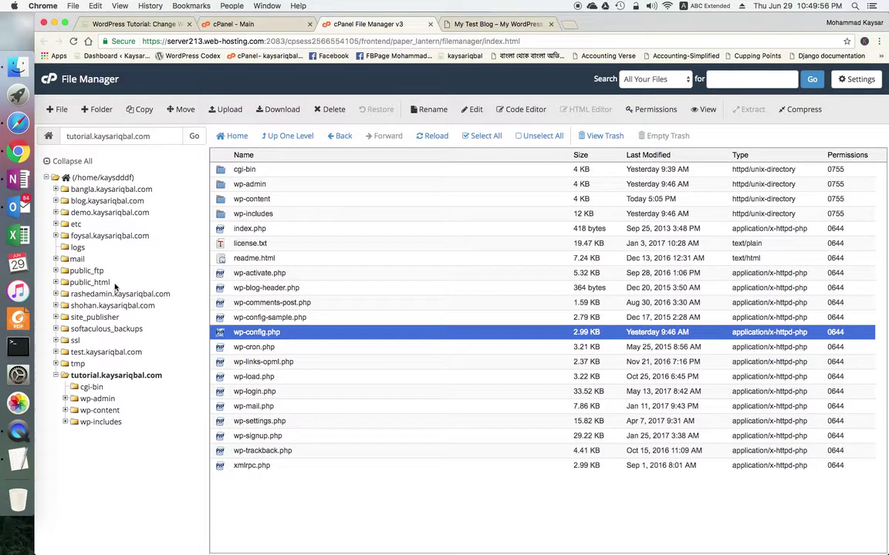
Step: Locate the main site's wp-config.php in public_html, and return to the account's home directory
{"action": "left_click", "coordinate": [91, 282]}
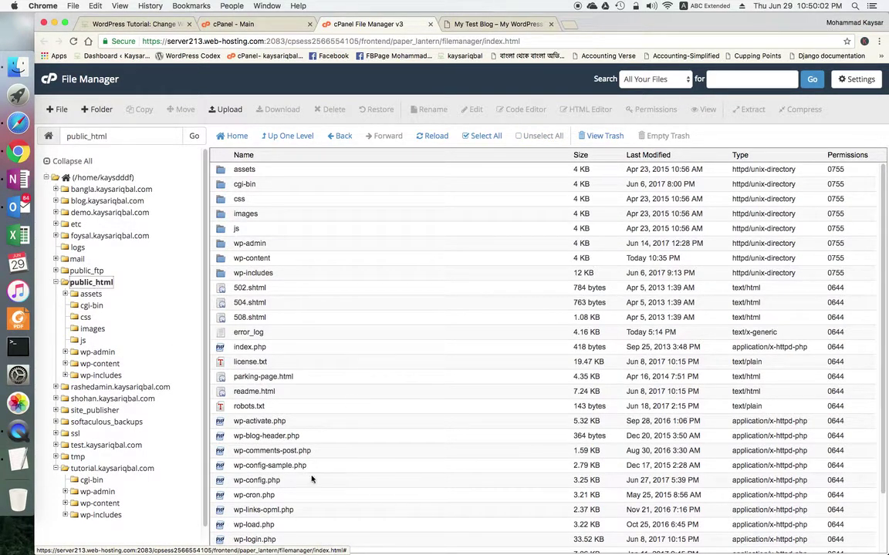
{"action": "left_click", "coordinate": [278, 480]}
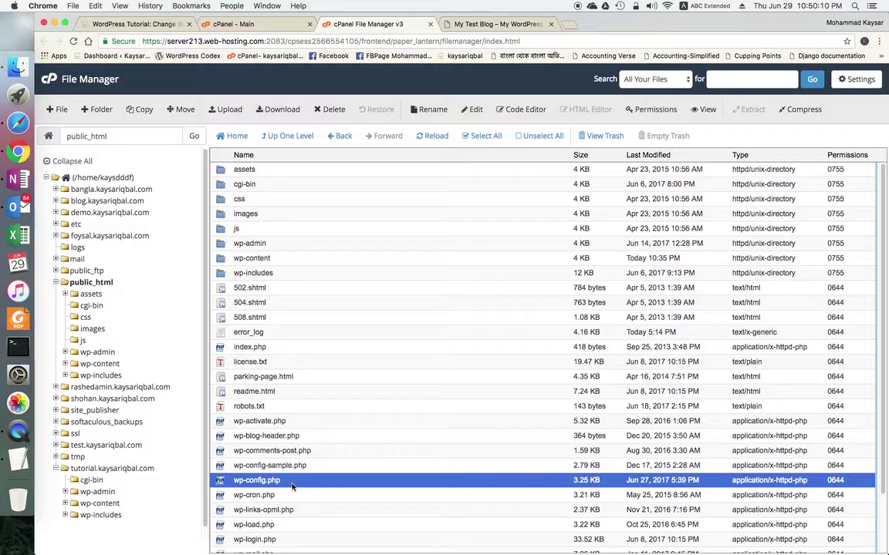
{"action": "left_click", "coordinate": [90, 178]}
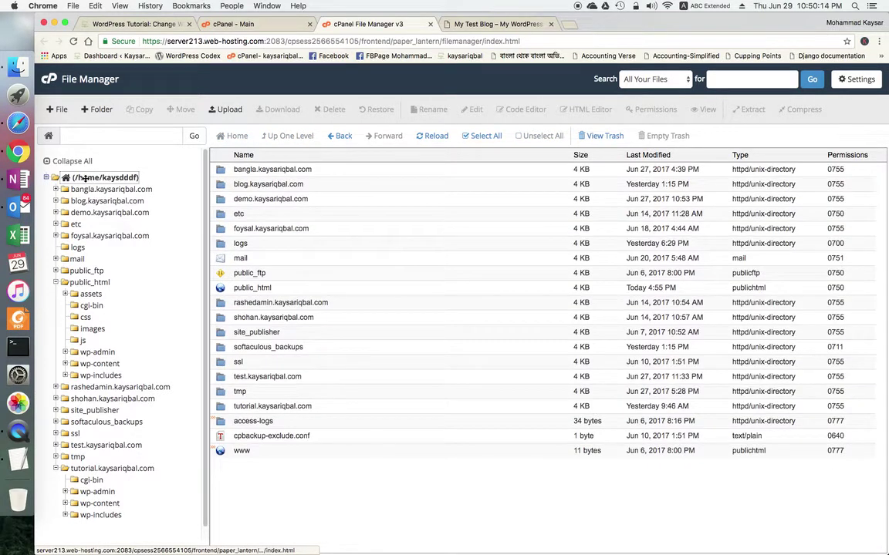
Step: Open public_html from the home directory, select the main site's wp-config.php, and go back to the home directory
{"action": "left_click", "coordinate": [109, 177]}
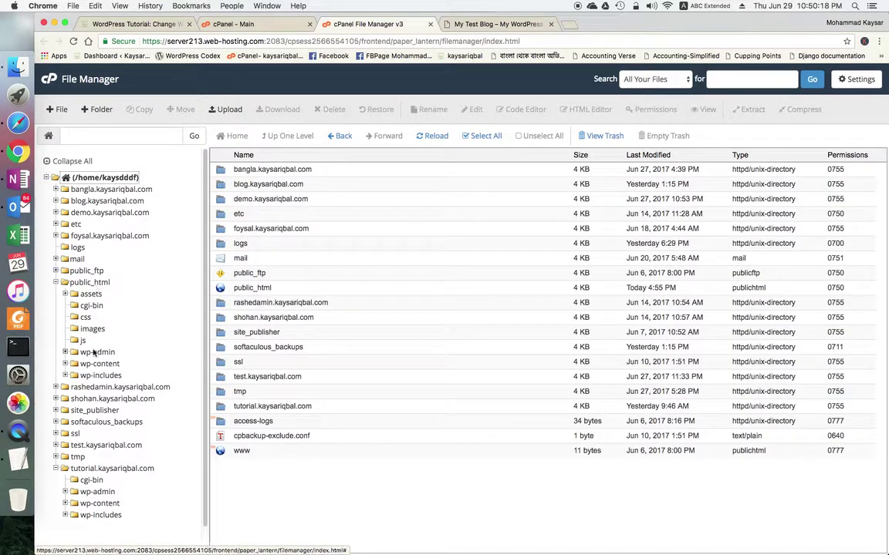
{"action": "left_click", "coordinate": [93, 283]}
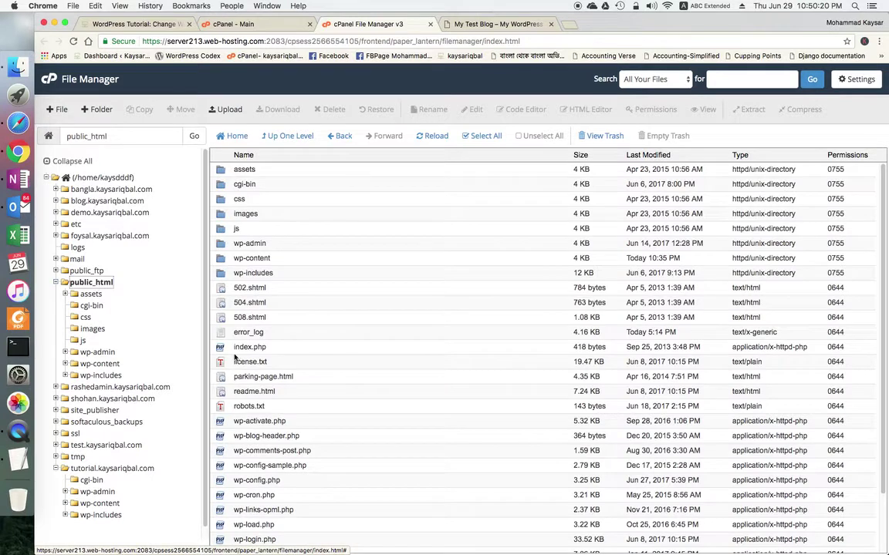
{"action": "left_click", "coordinate": [310, 481]}
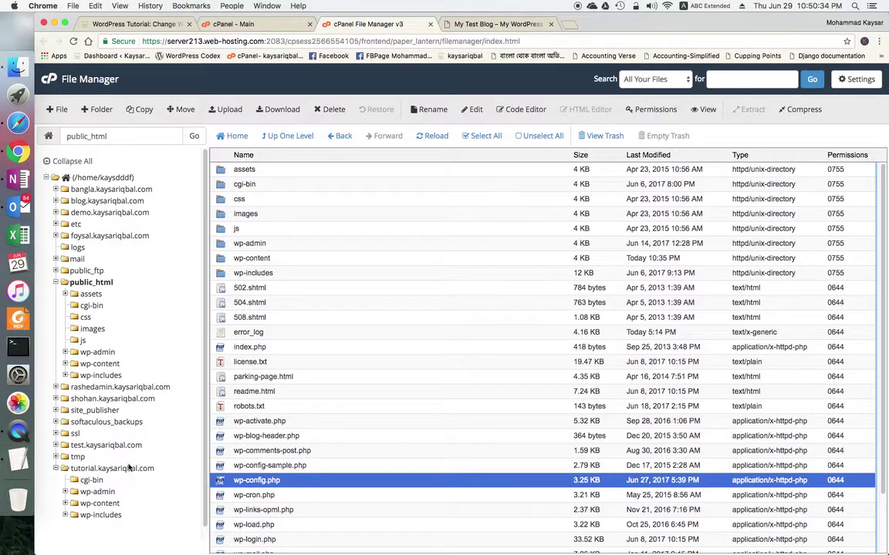
{"action": "left_click", "coordinate": [77, 177]}
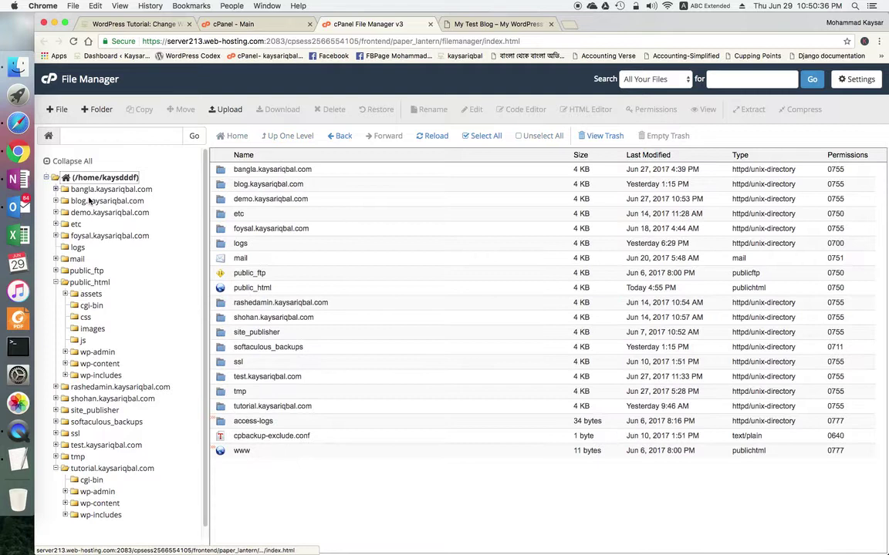
Step: Open the tutorial.kaysariqbal.com folder and find its wp-config.php file
{"action": "left_click", "coordinate": [101, 470]}
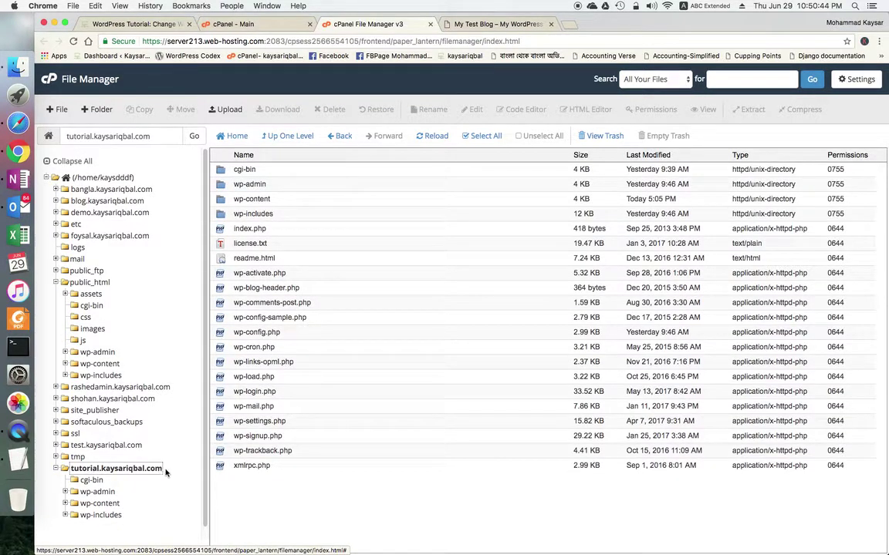
{"action": "left_click", "coordinate": [127, 471]}
{"action": "left_click", "coordinate": [284, 333]}
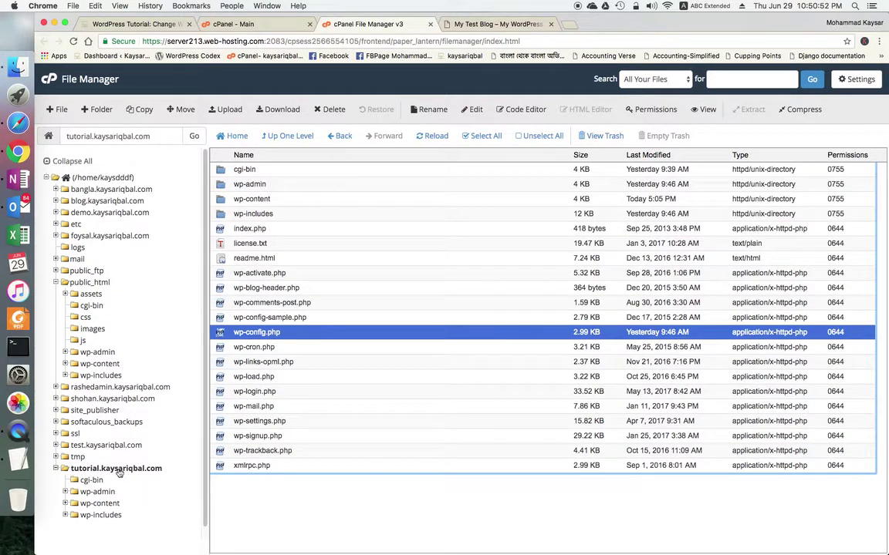
{"action": "left_click", "coordinate": [71, 470]}
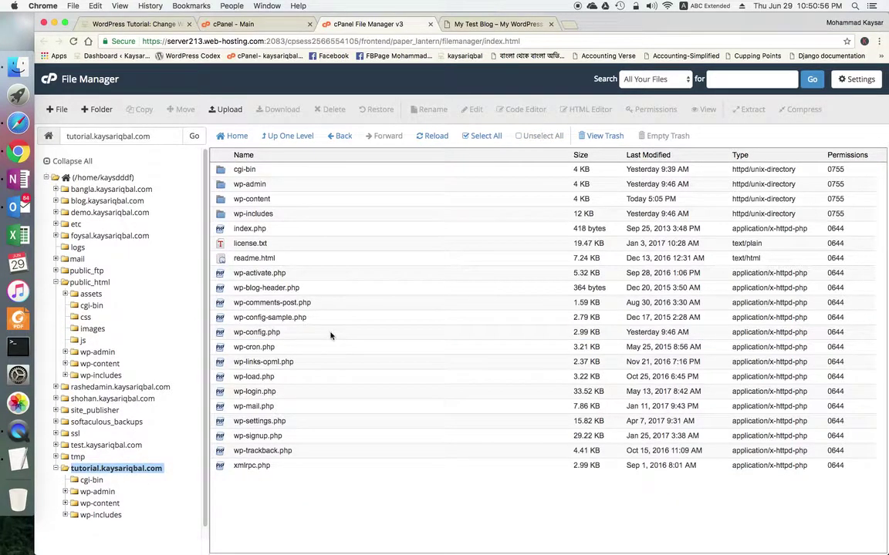
Step: Download the tutorial subdomain's wp-config.php as a backup, check the copy in Finder's Downloads folder, and close Finder
{"action": "left_click", "coordinate": [279, 332]}
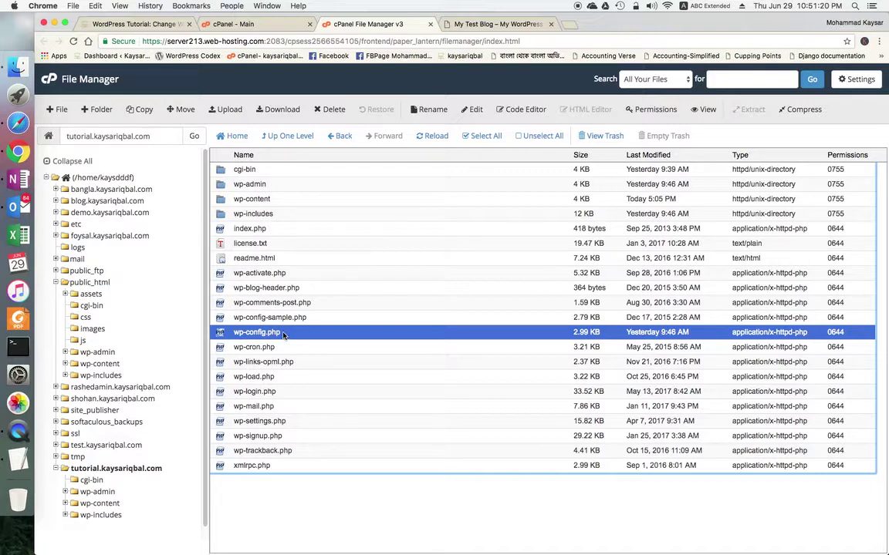
{"action": "left_click", "coordinate": [278, 112]}
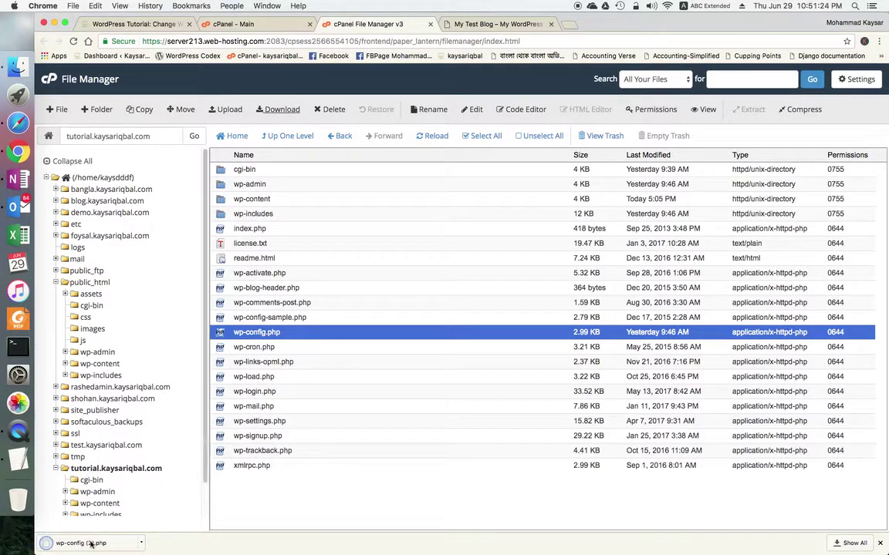
{"action": "left_click", "coordinate": [141, 543]}
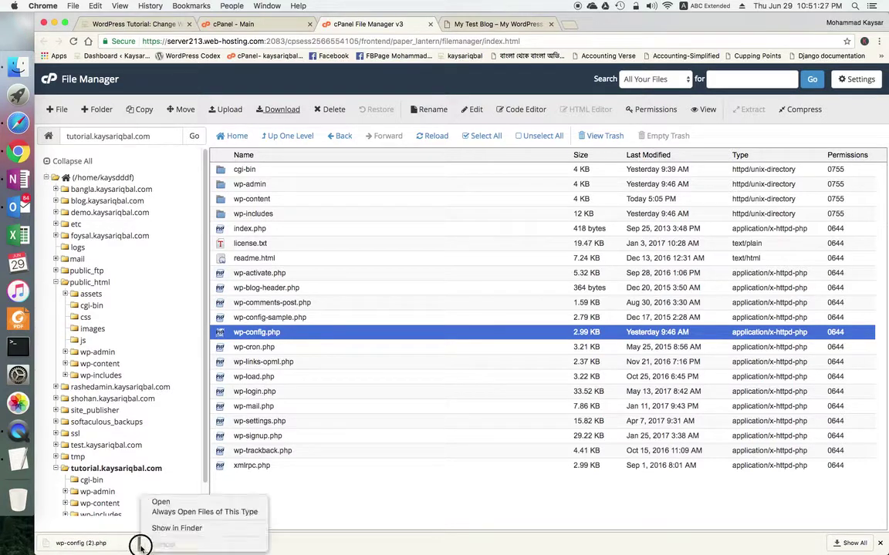
{"action": "left_click", "coordinate": [189, 528]}
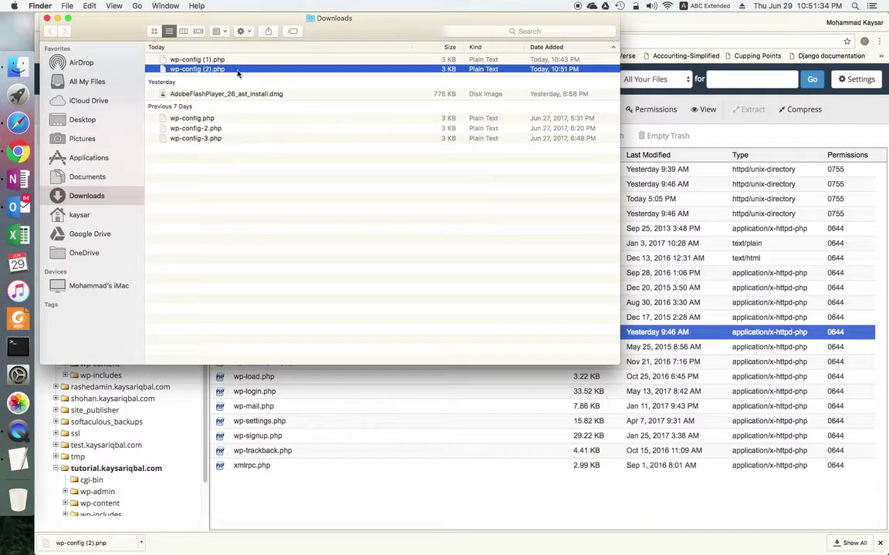
{"action": "left_click_drag", "start_coordinate": [236, 69], "coordinate": [236, 70]}
{"action": "left_click", "coordinate": [47, 17]}
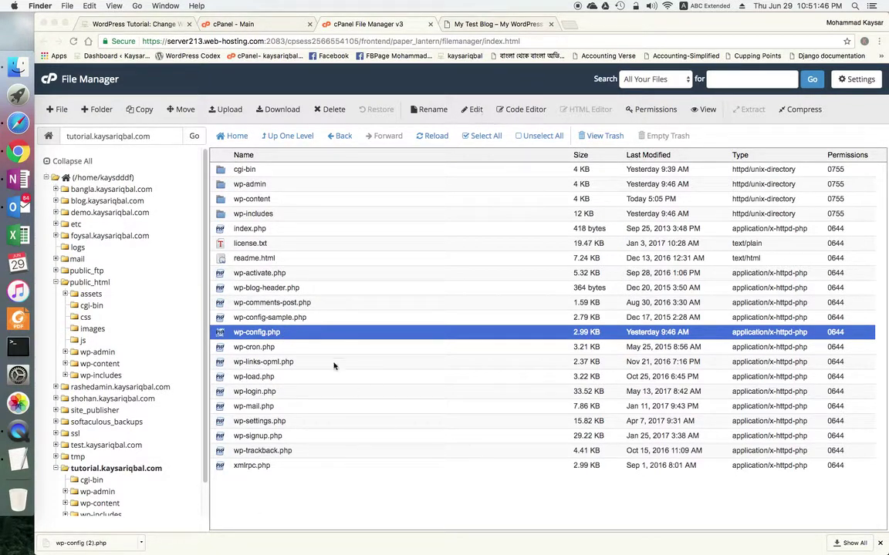
Step: Open the subdomain's wp-config.php for editing with utf-8 encoding and place the cursor at the end of the file
{"action": "left_click", "coordinate": [332, 336]}
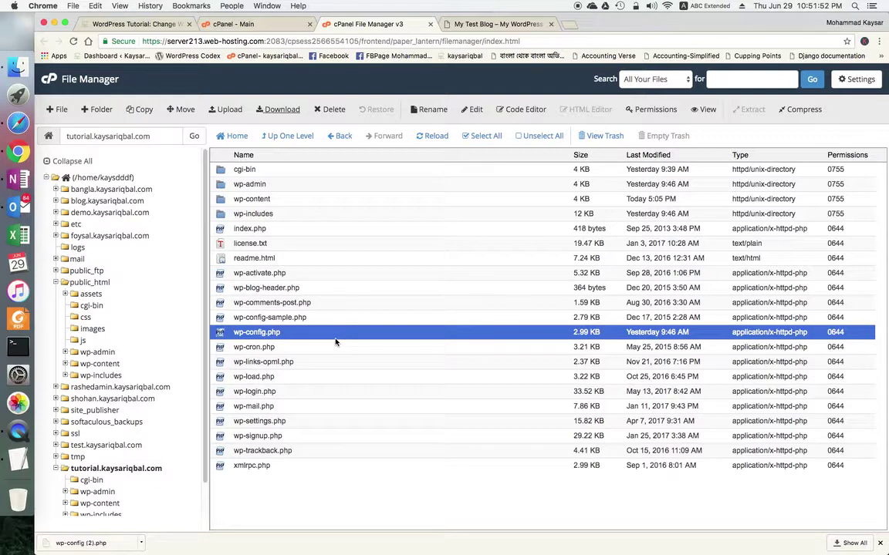
{"action": "left_click", "coordinate": [477, 110]}
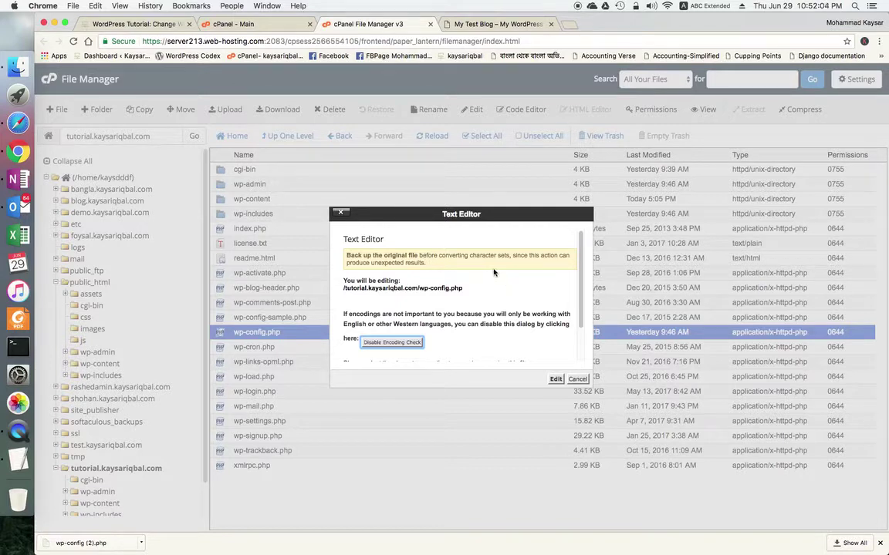
{"action": "scroll", "coordinate": [456, 276], "scroll_direction": "down", "scroll_amount": 2}
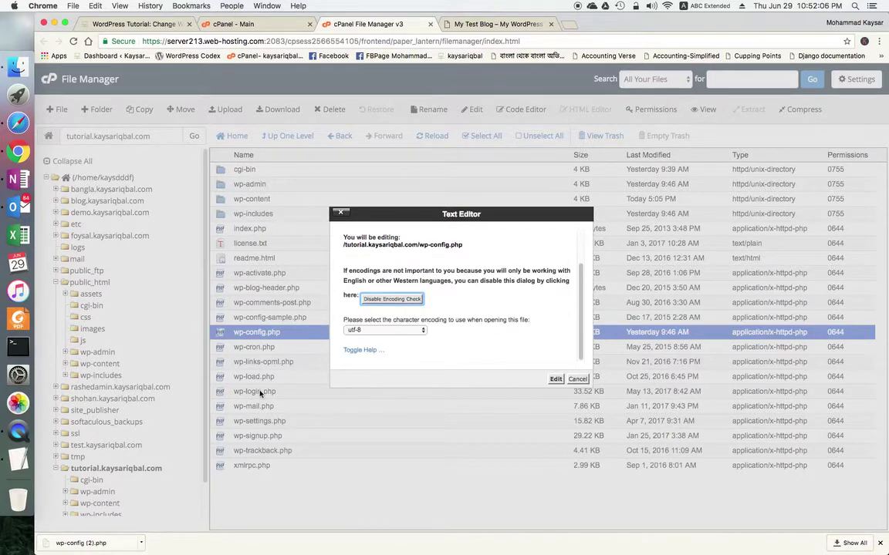
{"action": "left_click", "coordinate": [554, 379]}
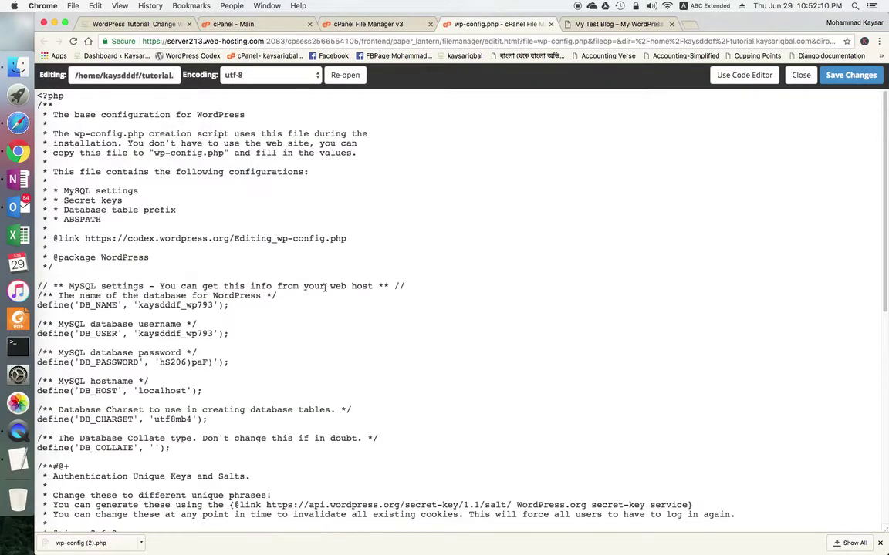
{"action": "scroll", "coordinate": [343, 364], "scroll_direction": "down", "scroll_amount": 10}
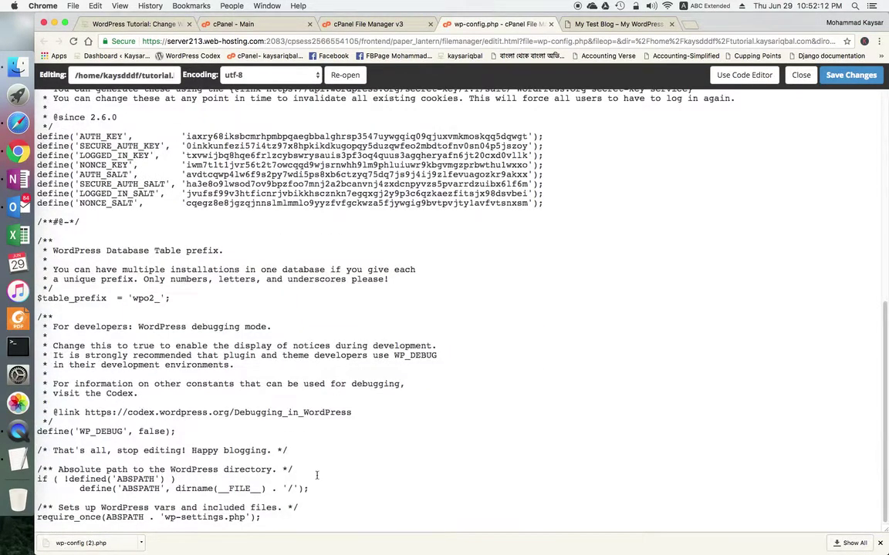
{"action": "left_click", "coordinate": [296, 526]}
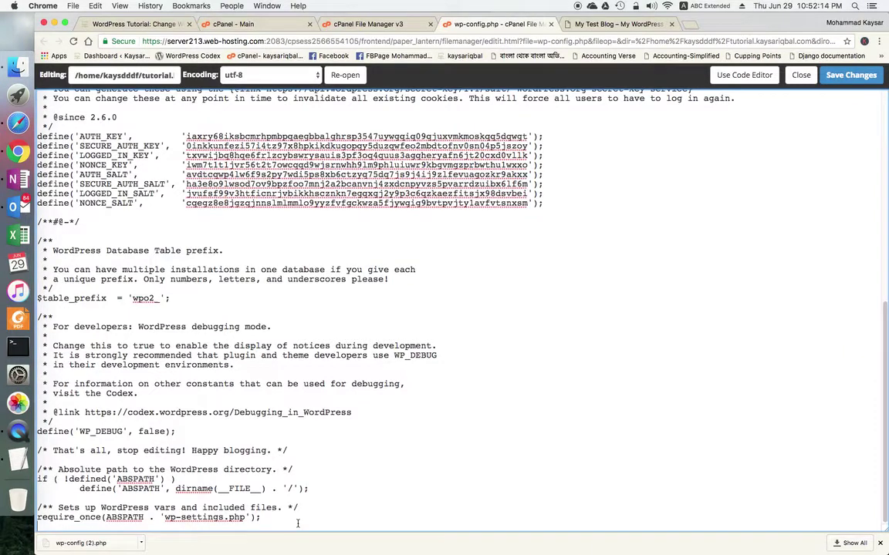
{"action": "scroll", "coordinate": [298, 520], "scroll_direction": "down", "scroll_amount": 1}
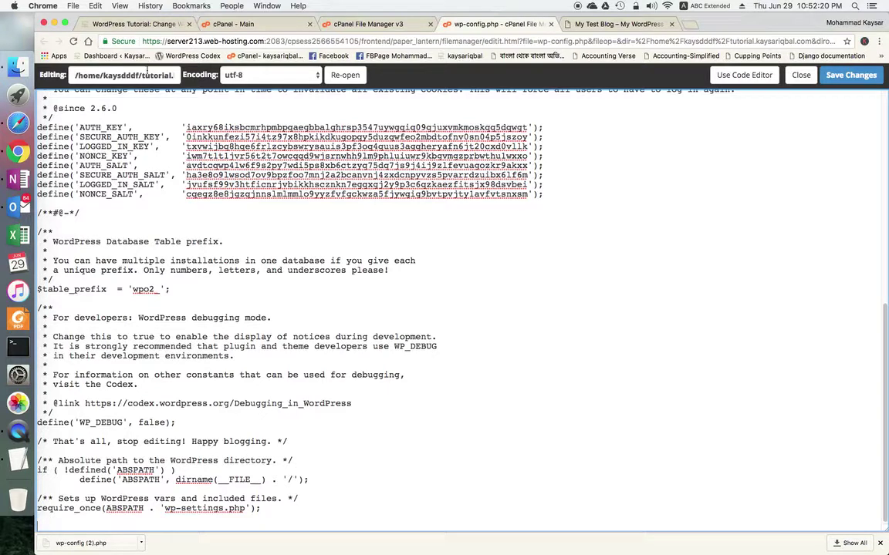
Step: Examine the WP_HOME and WP_SITEURL define lines and their www URLs in the Change WordPress Site URL article
{"action": "left_click", "coordinate": [135, 24]}
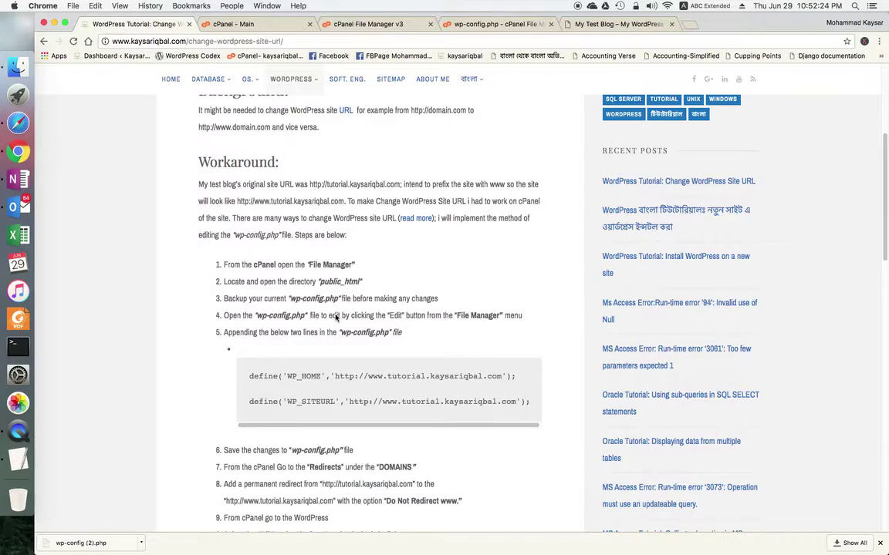
{"action": "scroll", "coordinate": [339, 340], "scroll_direction": "down", "scroll_amount": 1}
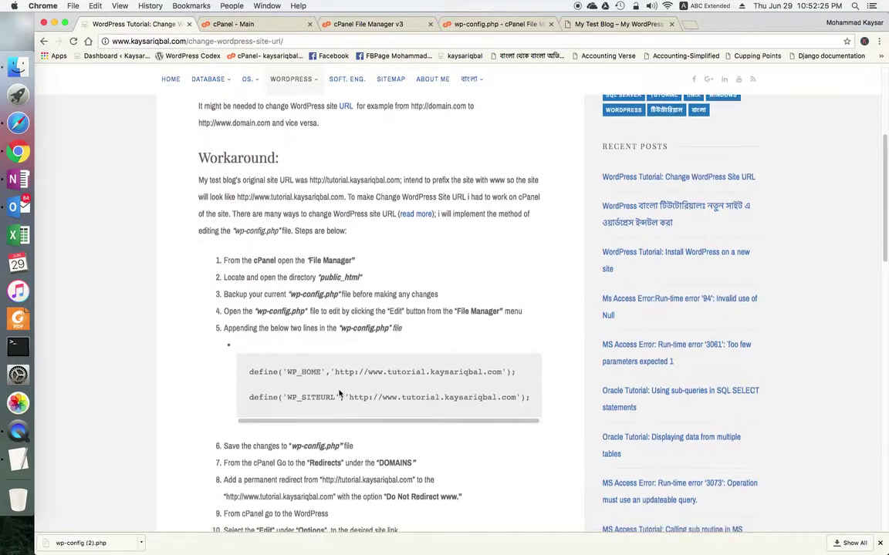
{"action": "left_click", "coordinate": [251, 373]}
{"action": "left_click", "coordinate": [296, 372]}
{"action": "left_click_drag", "start_coordinate": [289, 371], "coordinate": [319, 372]}
{"action": "left_click", "coordinate": [334, 372]}
{"action": "left_click_drag", "start_coordinate": [337, 371], "coordinate": [415, 372]}
{"action": "left_click_drag", "start_coordinate": [494, 371], "coordinate": [500, 371]}
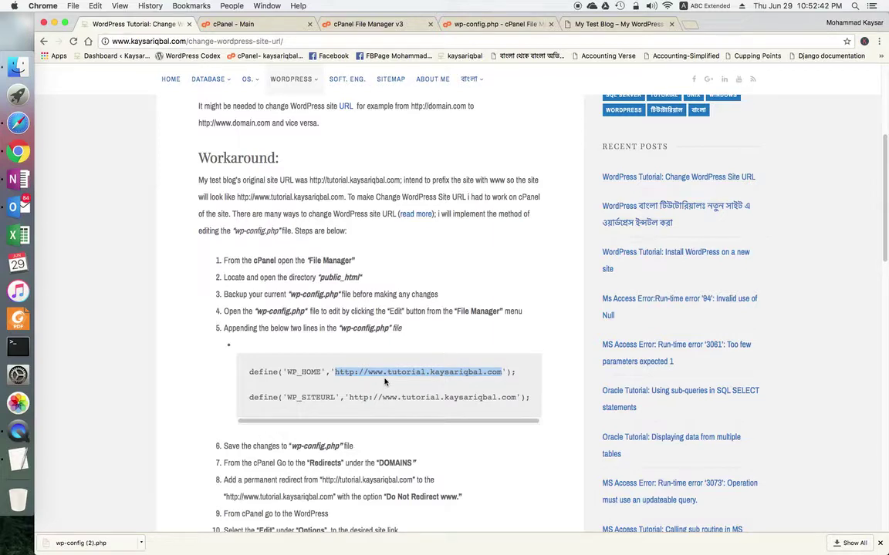
{"action": "left_click_drag", "start_coordinate": [288, 398], "coordinate": [335, 398]}
{"action": "left_click_drag", "start_coordinate": [287, 373], "coordinate": [336, 399]}
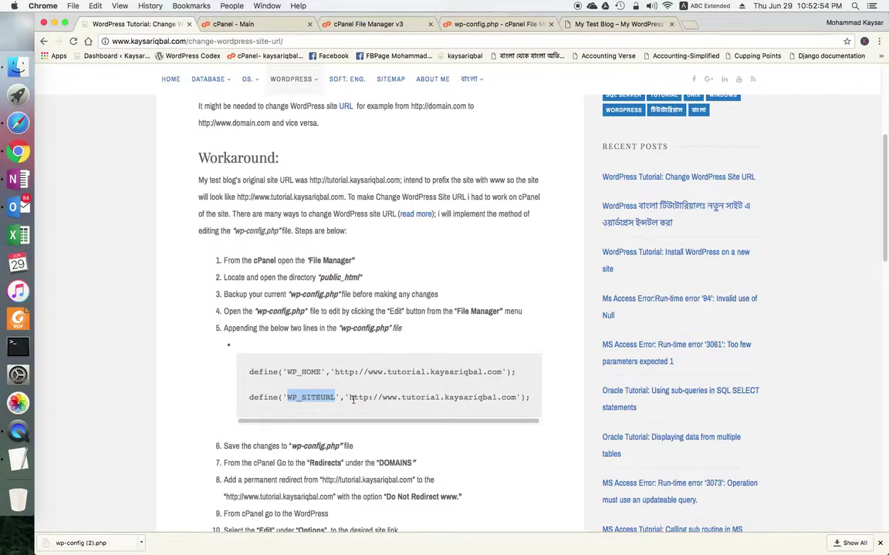
{"action": "left_click_drag", "start_coordinate": [349, 398], "coordinate": [515, 397]}
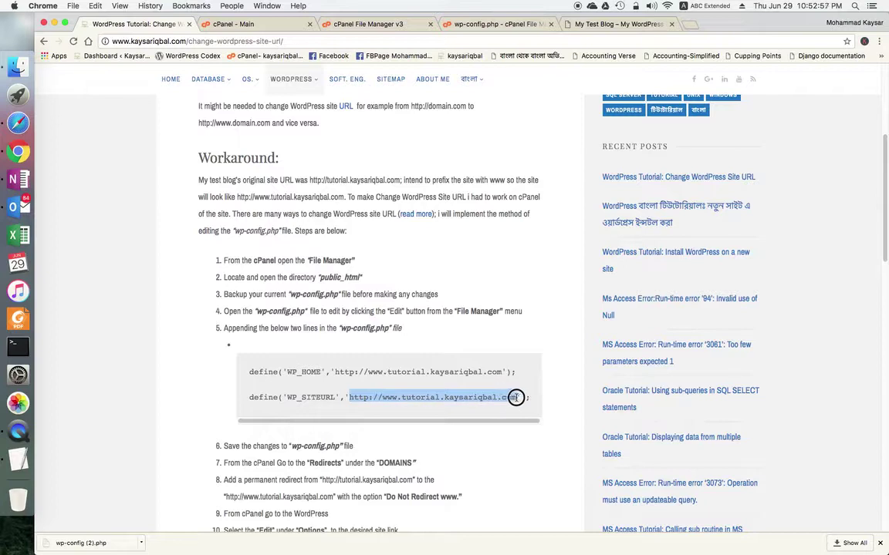
{"action": "left_click", "coordinate": [386, 398]}
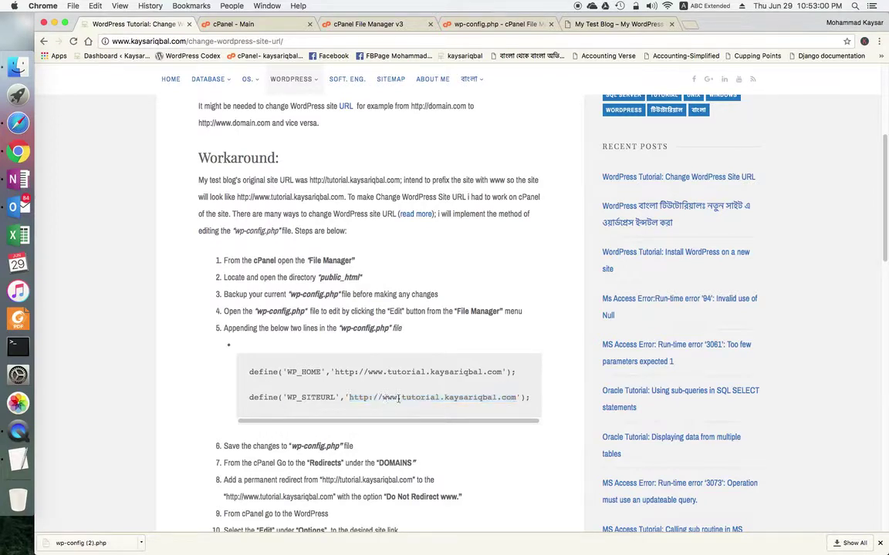
Step: Copy the article's WP_HOME and WP_SITEURL define lines and paste them at the end of wp-config.php
{"action": "left_click_drag", "start_coordinate": [249, 372], "coordinate": [540, 409]}
{"action": "key", "text": "super+c"}
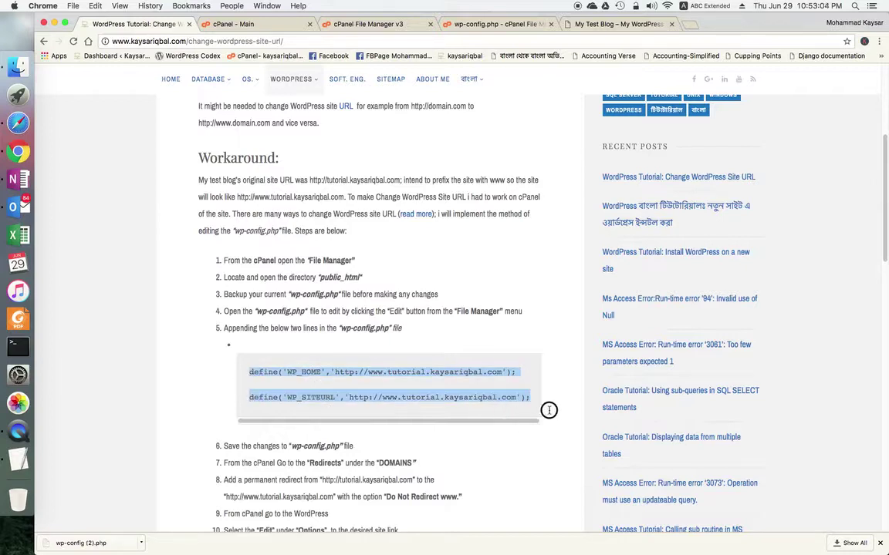
{"action": "right_click", "coordinate": [503, 397]}
{"action": "left_click", "coordinate": [528, 418]}
{"action": "left_click", "coordinate": [493, 24]}
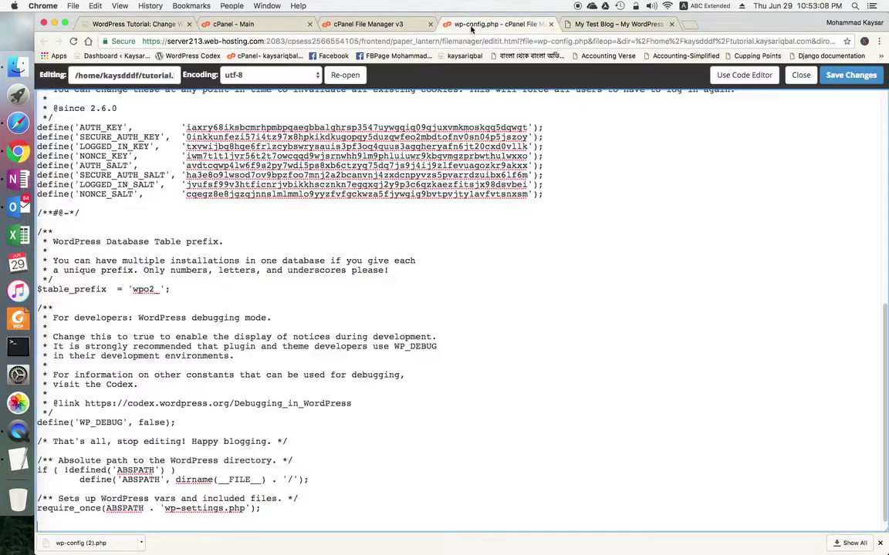
{"action": "right_click", "coordinate": [185, 524]}
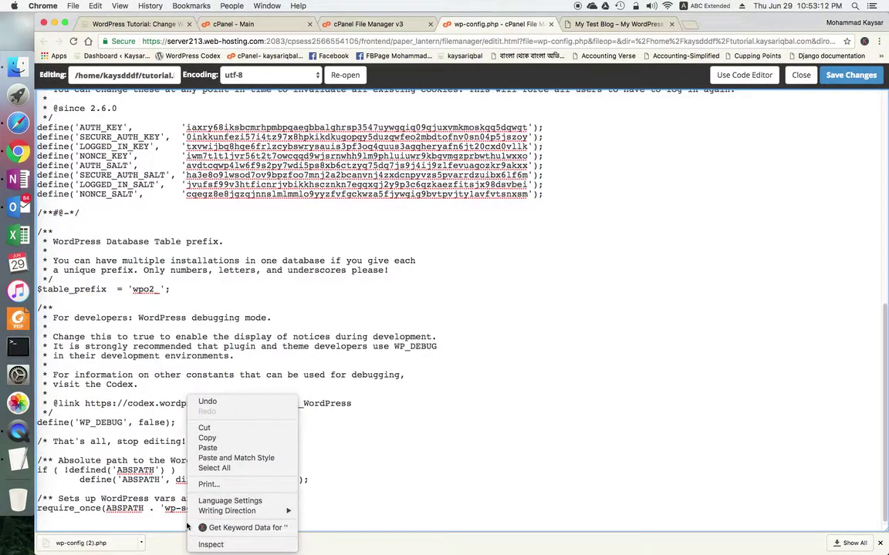
{"action": "left_click", "coordinate": [224, 449]}
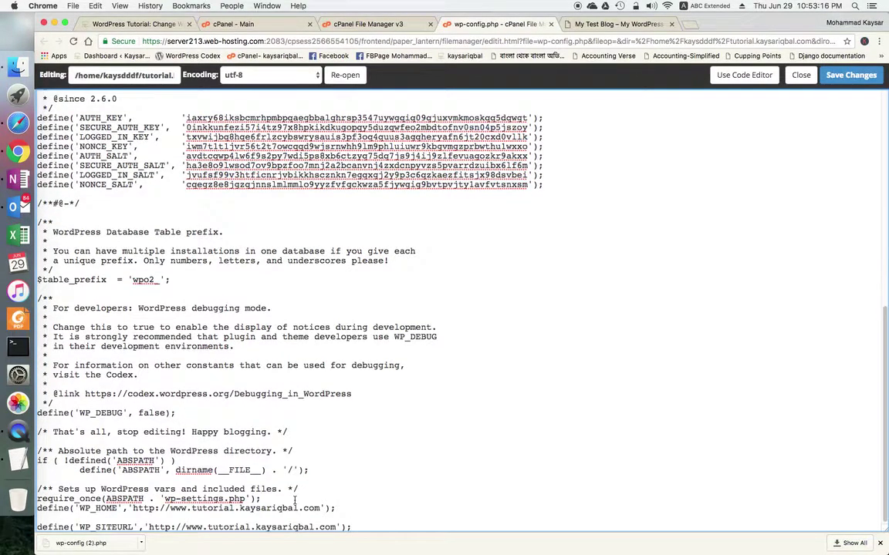
Step: Insert a blank line between the require_once line and the WP_HOME line, and save the changes to wp-config.php
{"action": "left_click", "coordinate": [294, 500]}
{"action": "key", "text": "Return"}
{"action": "scroll", "coordinate": [367, 486], "scroll_direction": "down", "scroll_amount": 1}
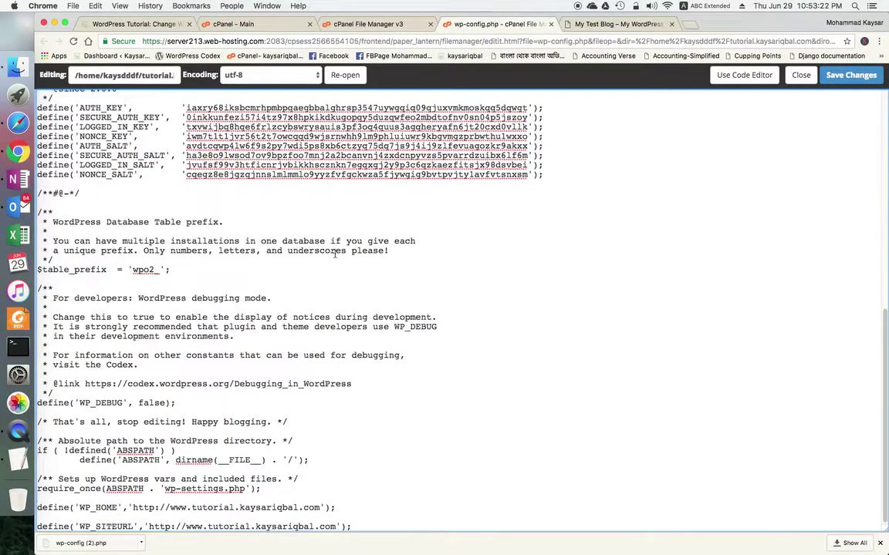
{"action": "left_click", "coordinate": [852, 76]}
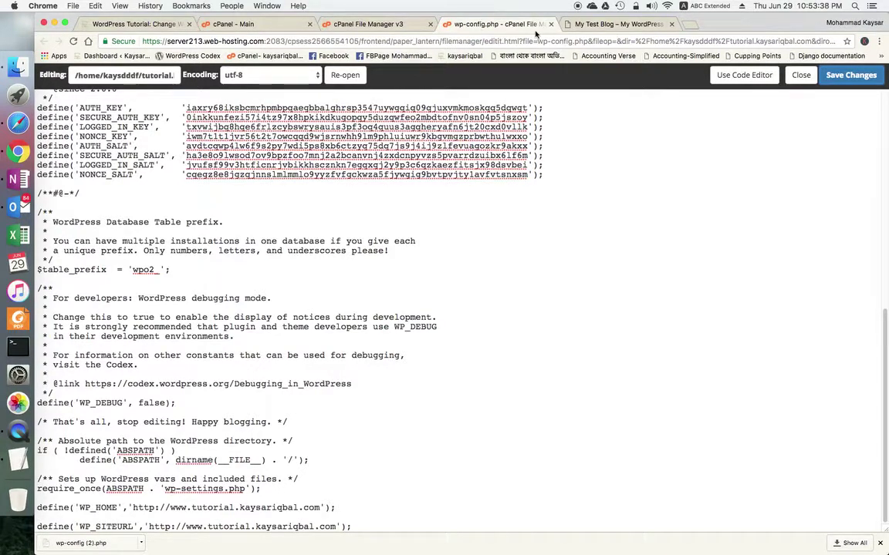
Step: Close the wp-config.php editor and File Manager pages, check the cPanel main page, and return to the My Test Blog page
{"action": "left_click", "coordinate": [550, 26]}
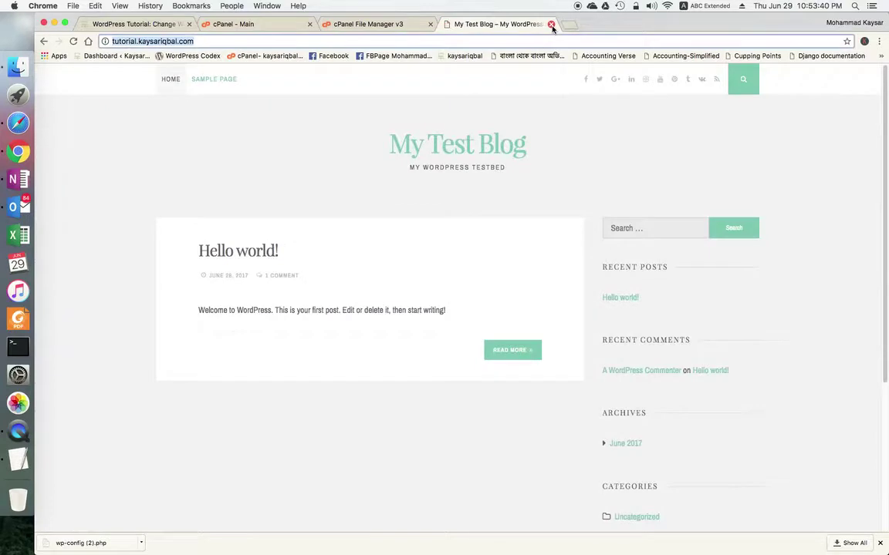
{"action": "left_click", "coordinate": [368, 24]}
{"action": "left_click", "coordinate": [430, 24]}
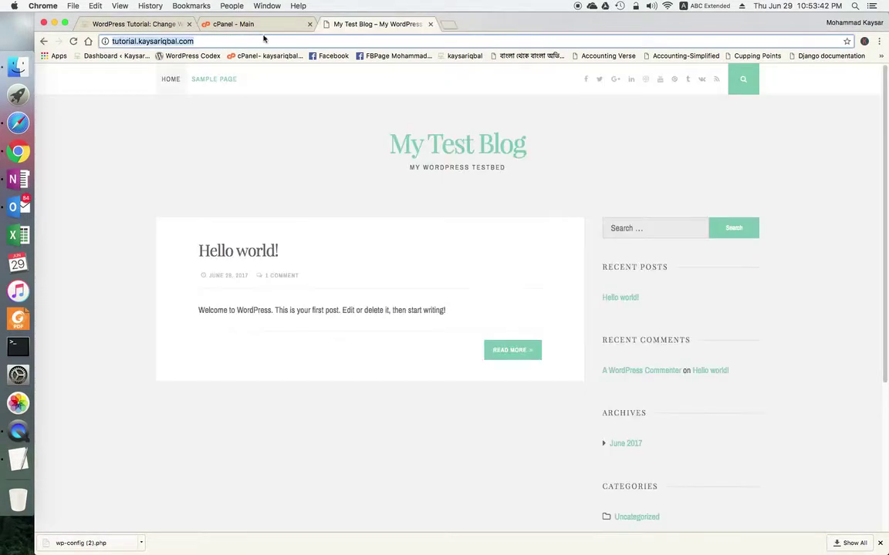
{"action": "left_click", "coordinate": [239, 24]}
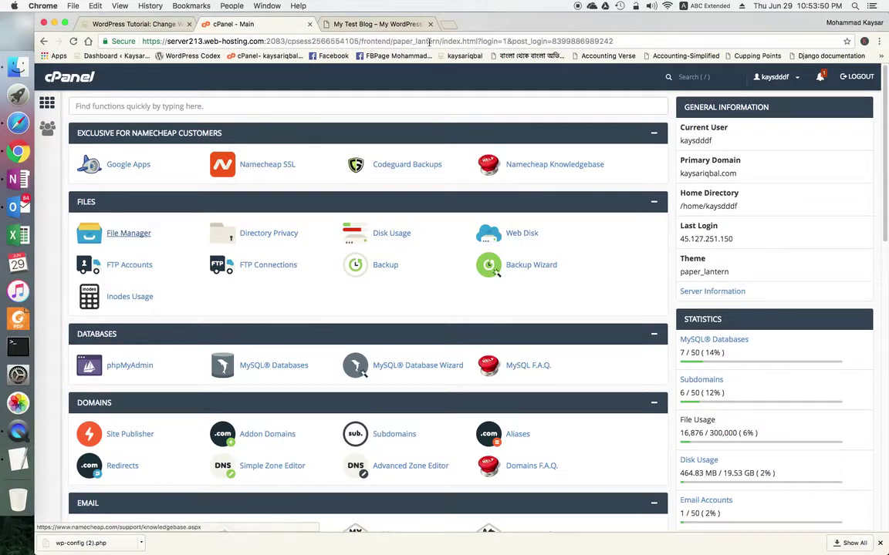
{"action": "left_click", "coordinate": [401, 25]}
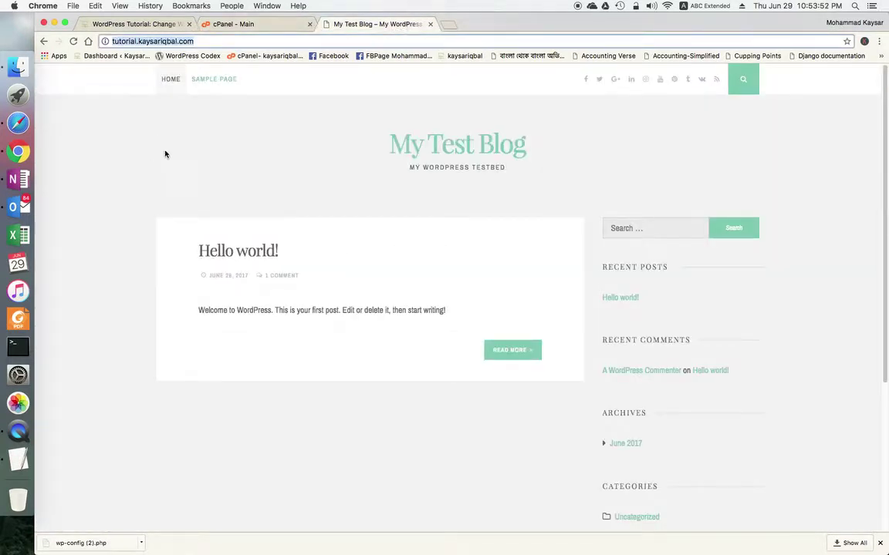
Step: Examine the My Test Blog page's web address for whether it includes the www prefix
{"action": "left_click", "coordinate": [206, 42]}
{"action": "left_click_drag", "start_coordinate": [195, 41], "coordinate": [75, 36]}
{"action": "left_click", "coordinate": [219, 42]}
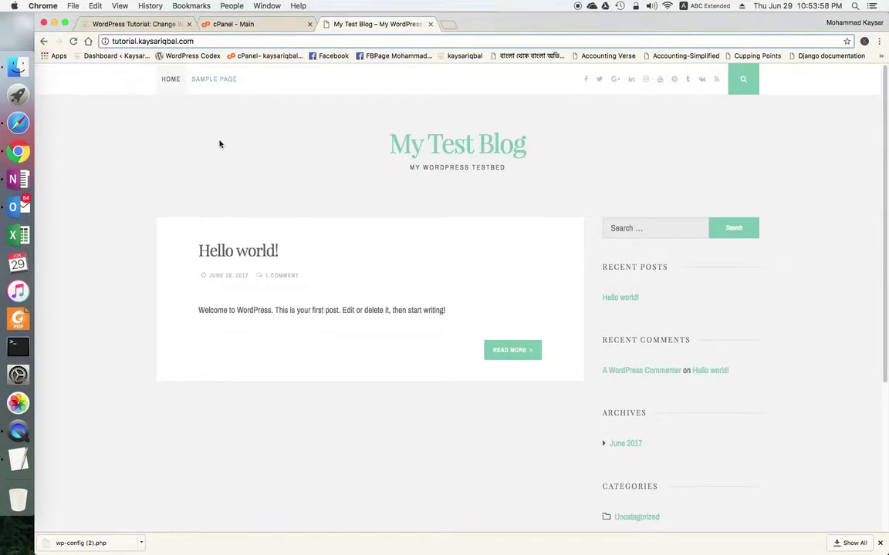
{"action": "left_click", "coordinate": [112, 42]}
{"action": "left_click", "coordinate": [231, 42]}
{"action": "left_click_drag", "start_coordinate": [213, 42], "coordinate": [105, 40]}
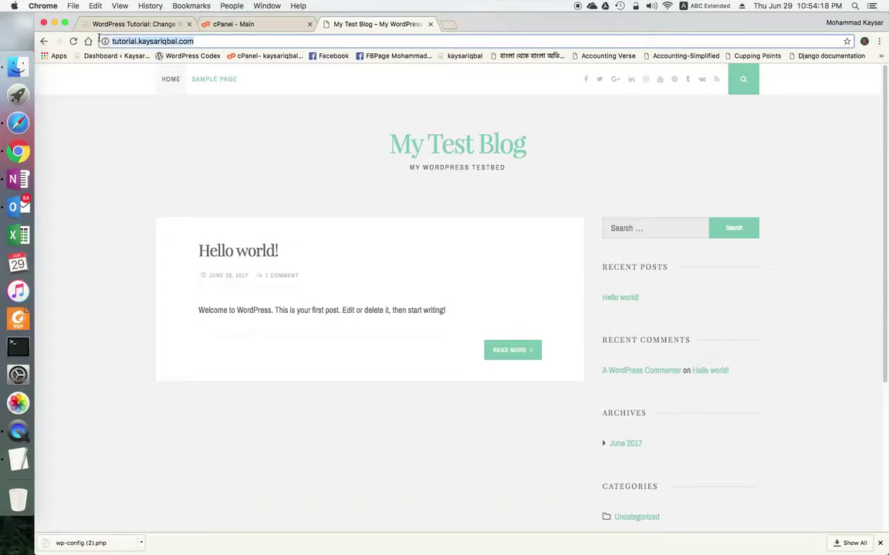
{"action": "left_click", "coordinate": [192, 41]}
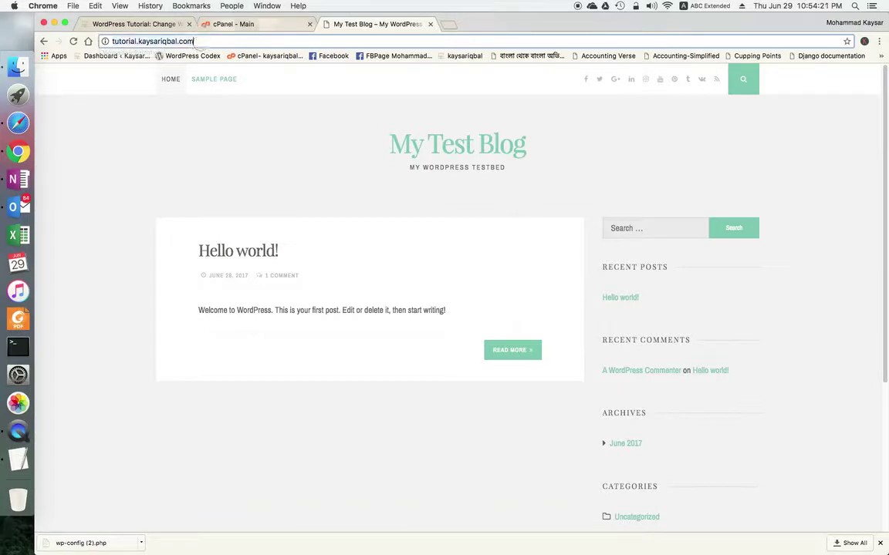
Step: Return to the cPanel main page and open Redirects from the Domains section
{"action": "left_click", "coordinate": [236, 22]}
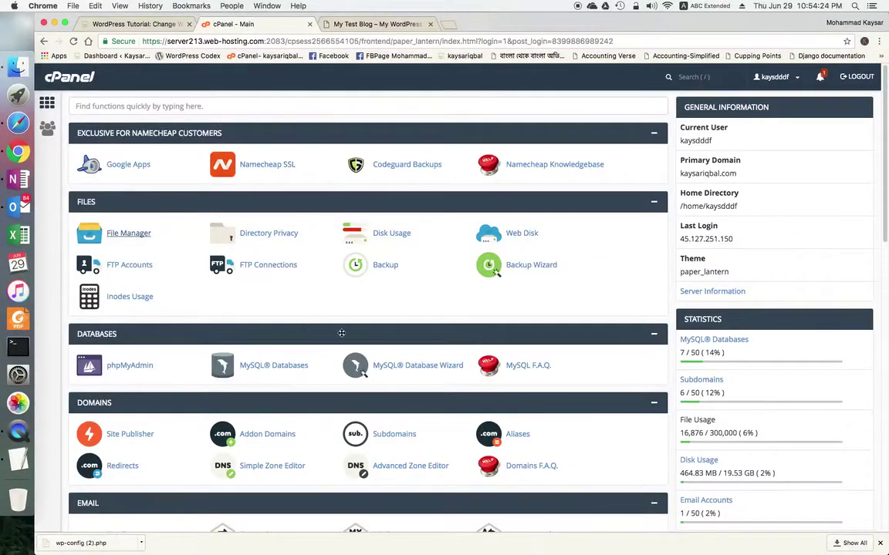
{"action": "scroll", "coordinate": [246, 422], "scroll_direction": "down", "scroll_amount": 2}
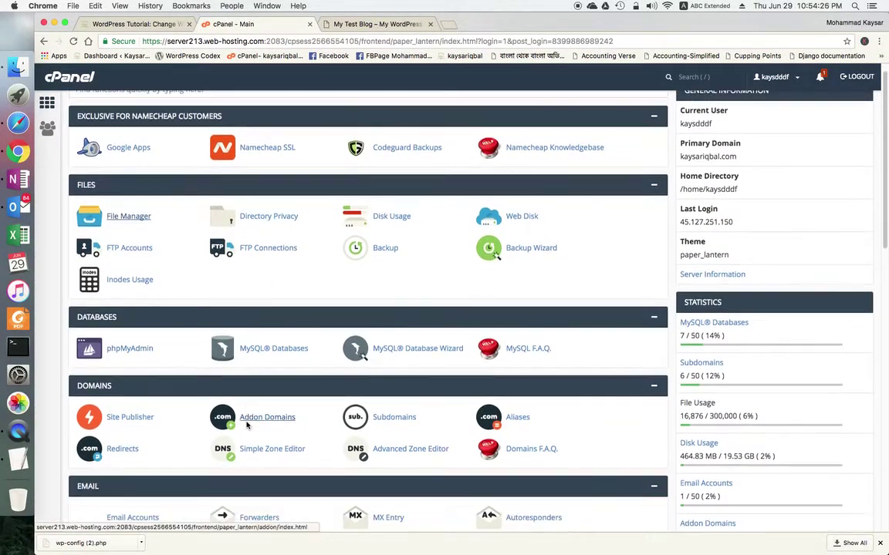
{"action": "scroll", "coordinate": [247, 423], "scroll_direction": "down", "scroll_amount": 1}
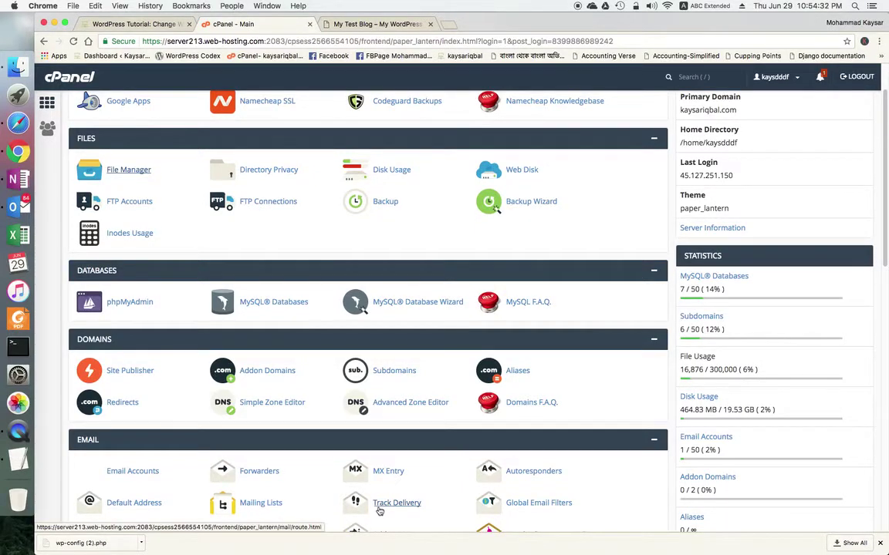
{"action": "scroll", "coordinate": [378, 511], "scroll_direction": "down", "scroll_amount": 3}
{"action": "scroll", "coordinate": [379, 511], "scroll_direction": "down", "scroll_amount": 3}
{"action": "scroll", "coordinate": [380, 510], "scroll_direction": "up", "scroll_amount": 2}
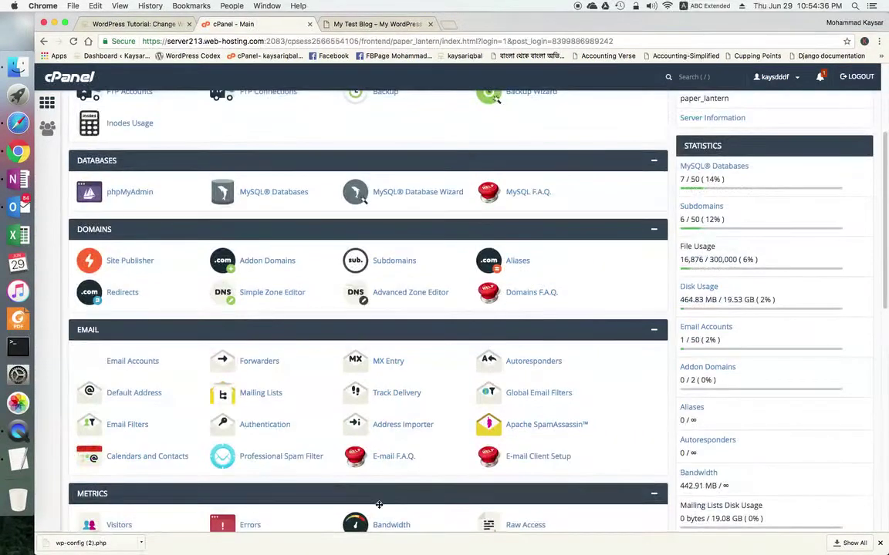
{"action": "left_click", "coordinate": [114, 229]}
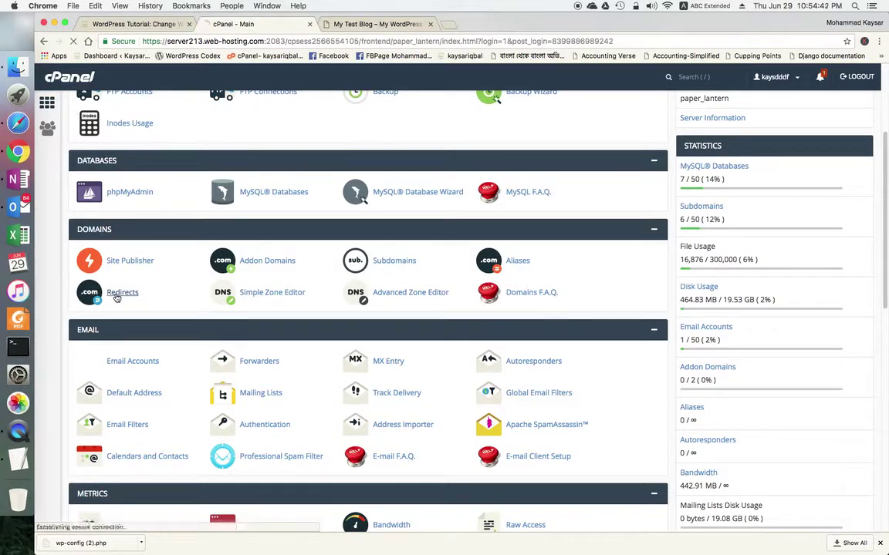
{"action": "left_click", "coordinate": [116, 294]}
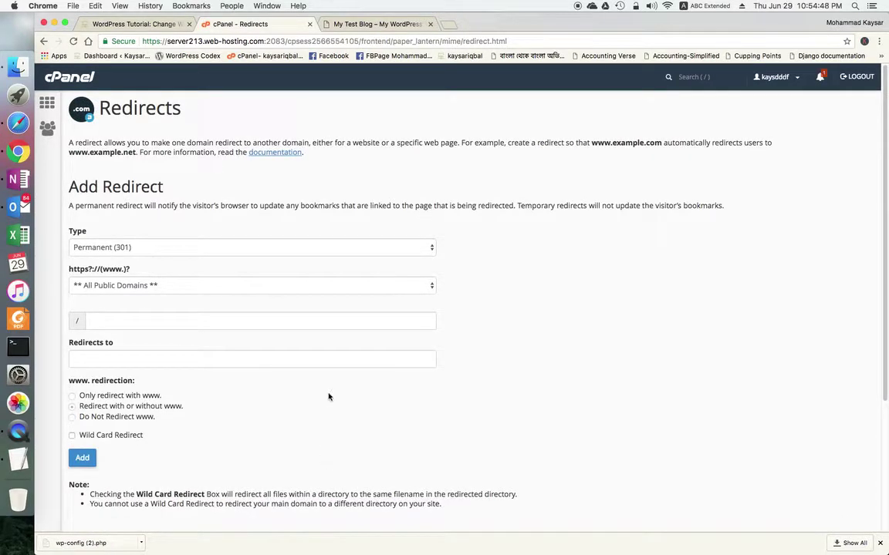
Step: Review the redirect type options under Add Redirect and choose Permanent (301)
{"action": "left_click_drag", "start_coordinate": [176, 185], "coordinate": [67, 183]}
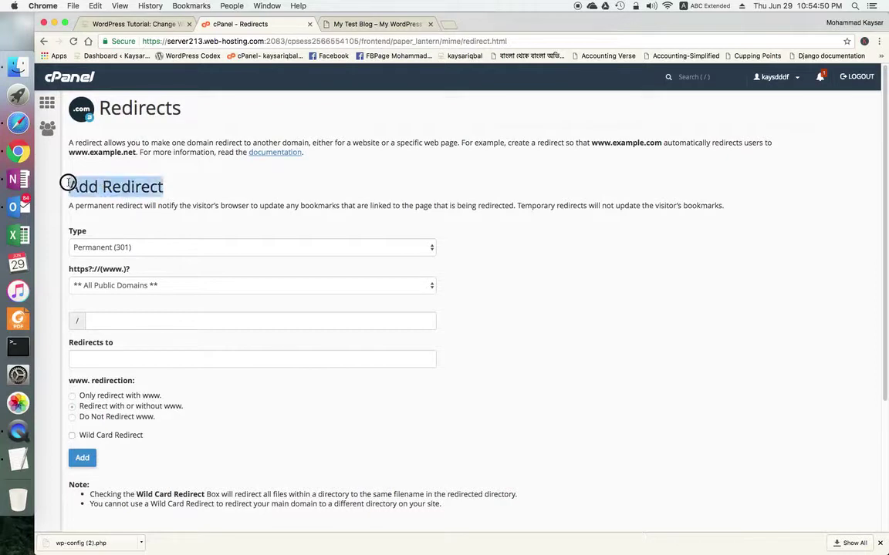
{"action": "left_click", "coordinate": [67, 183]}
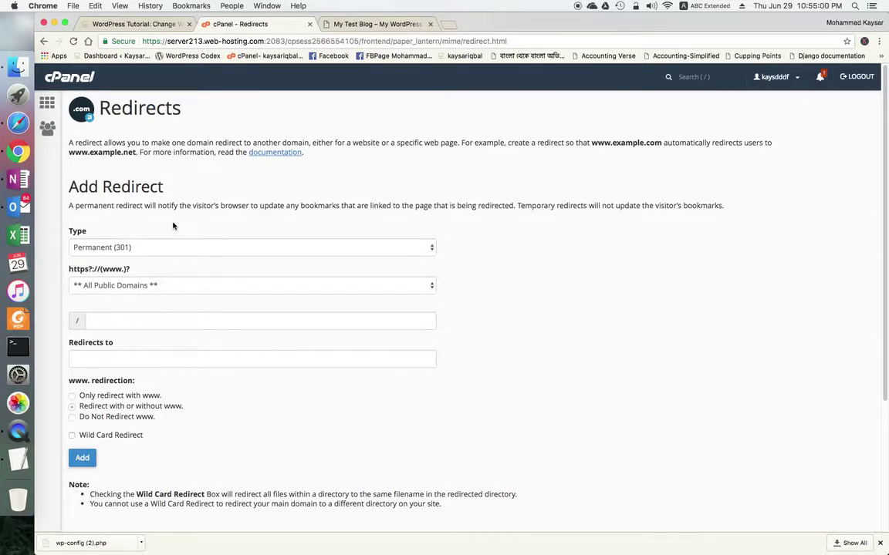
{"action": "left_click", "coordinate": [387, 251]}
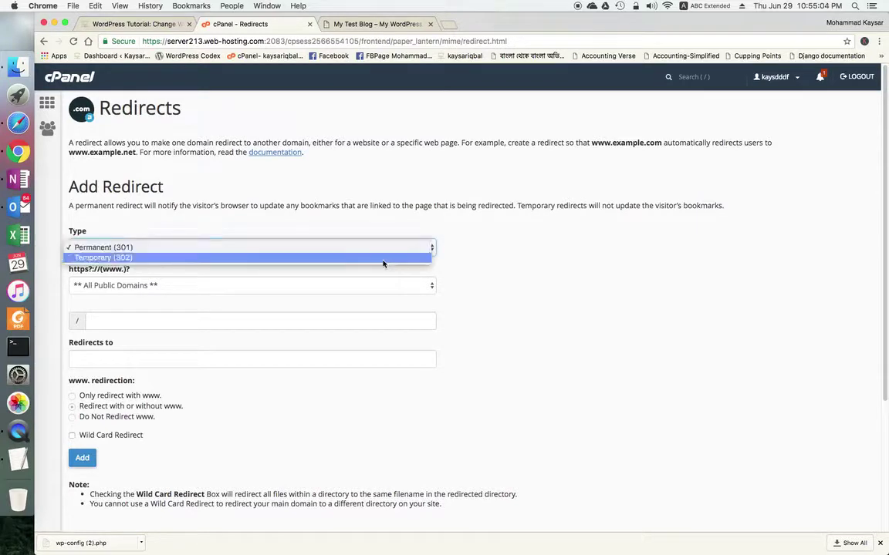
{"action": "left_click", "coordinate": [391, 224]}
{"action": "left_click", "coordinate": [376, 250]}
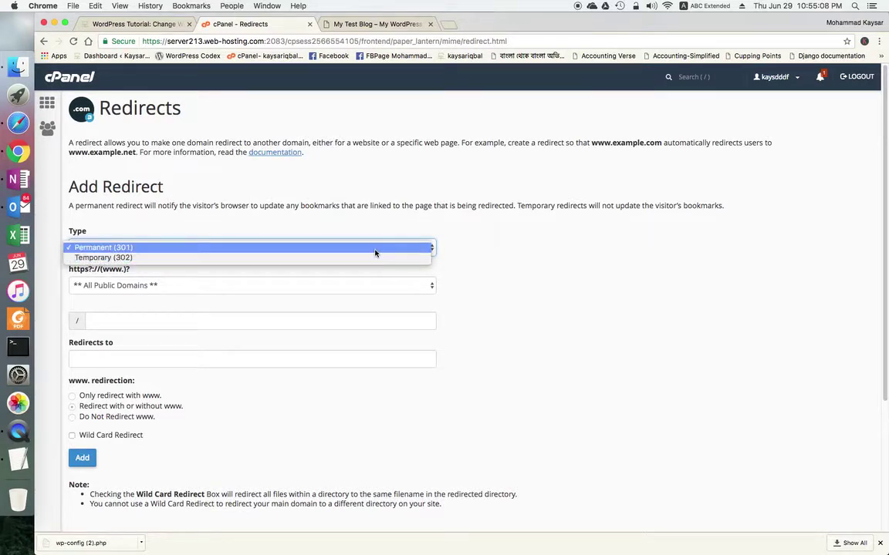
{"action": "left_click", "coordinate": [373, 248]}
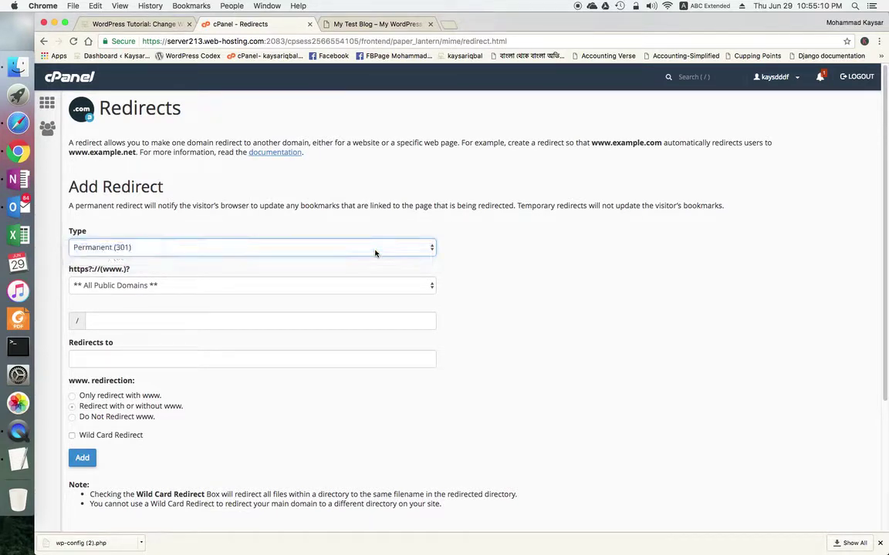
Step: Choose tutorial.kaysariqbal.com as the domain to redirect from the list of public domains
{"action": "left_click", "coordinate": [414, 285]}
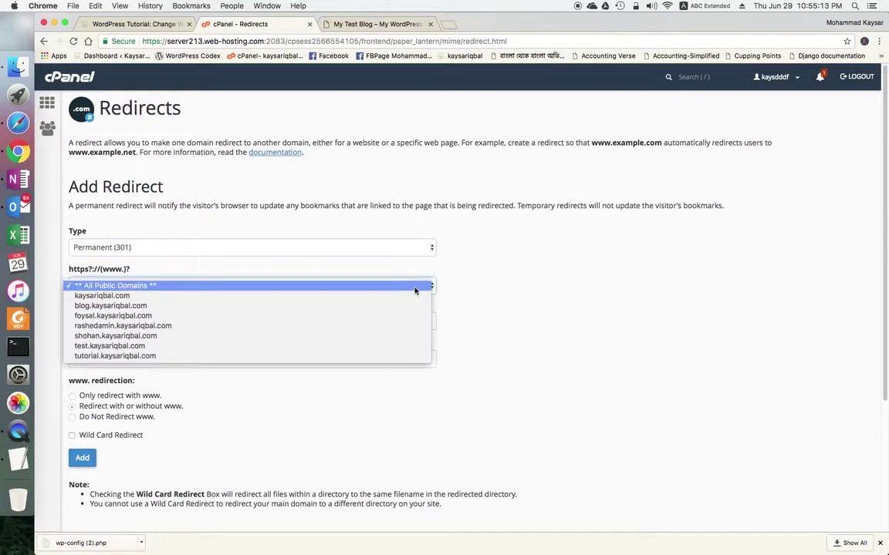
{"action": "left_click", "coordinate": [531, 284]}
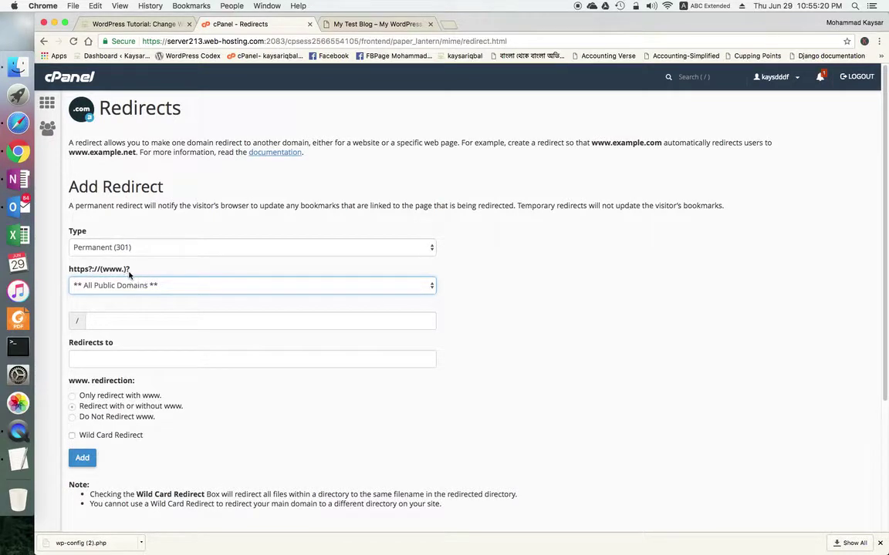
{"action": "left_click", "coordinate": [423, 284]}
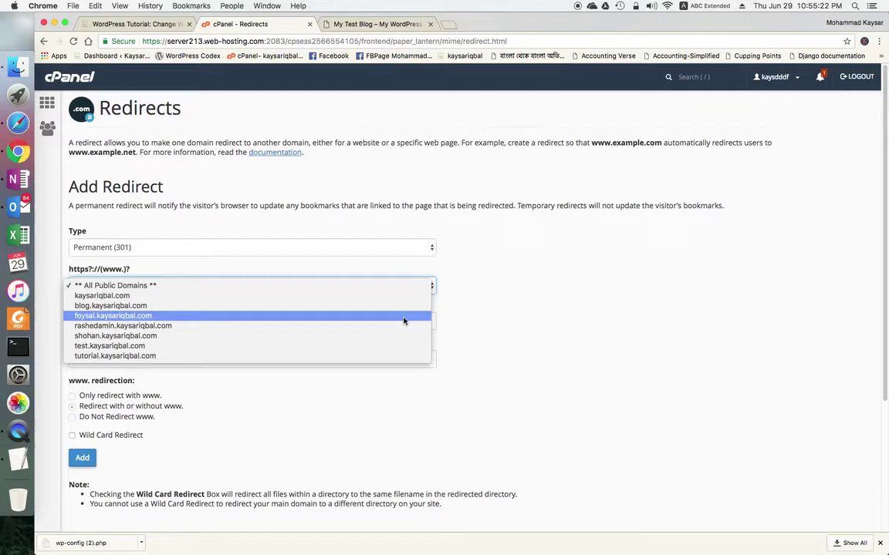
{"action": "left_click", "coordinate": [390, 359]}
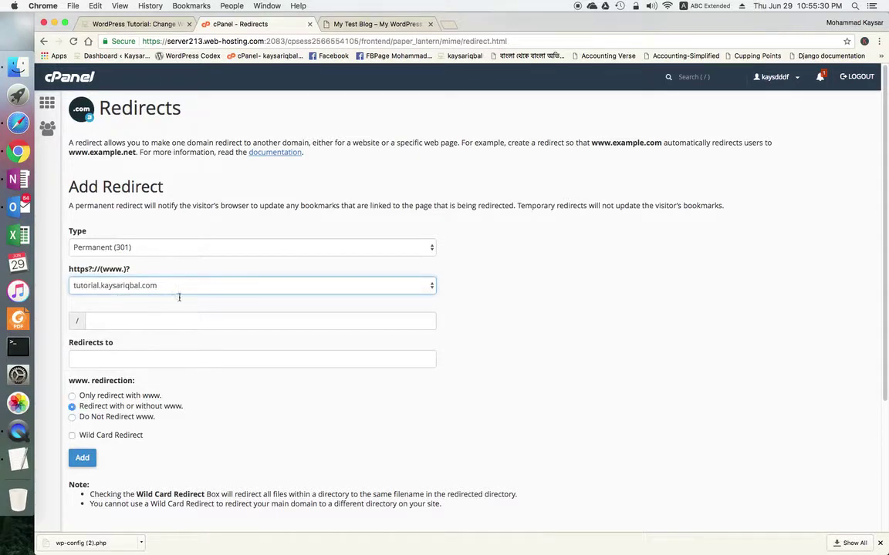
{"action": "left_click", "coordinate": [109, 357]}
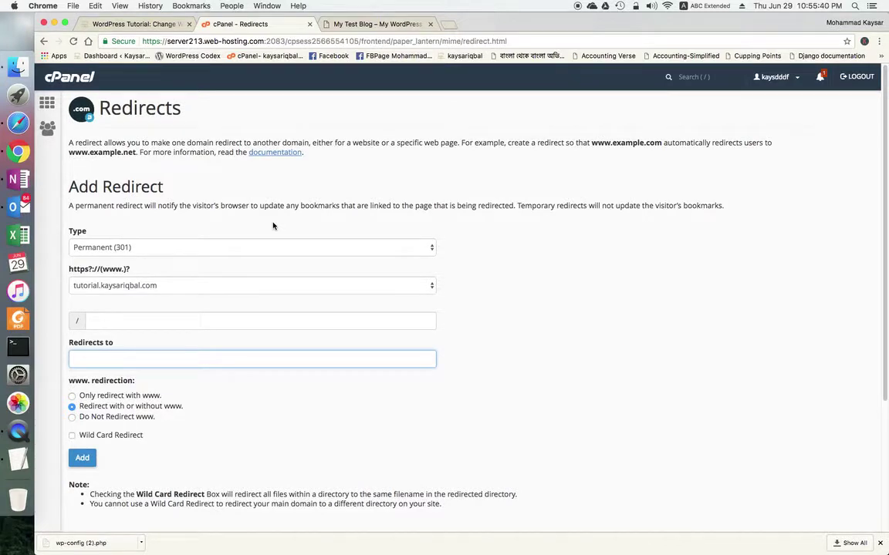
{"action": "type", "text": "h"}
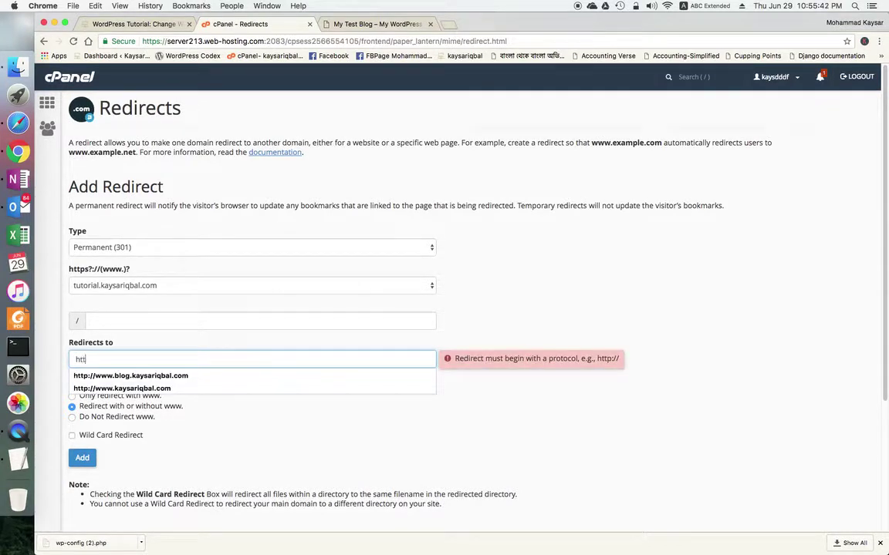
{"action": "type", "text": "ttP:"}
{"action": "key", "text": "BackSpace"}
{"action": "key", "text": "BackSpace"}
{"action": "key", "text": "BackSpace"}
{"action": "key", "text": "BackSpace"}
{"action": "type", "text": "p:"}
{"action": "key", "text": "BackSpace"}
{"action": "type", "text": ":??"}
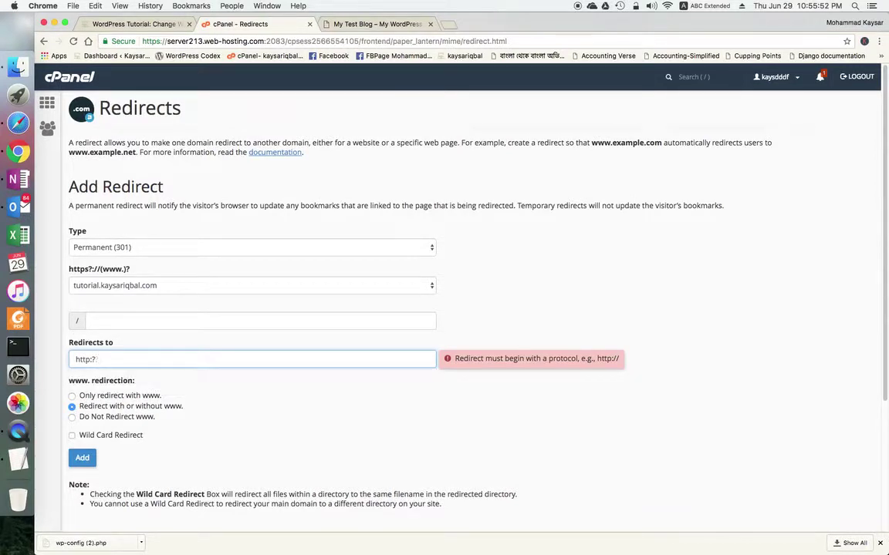
{"action": "key", "text": "BackSpace"}
{"action": "type", "text": "//"}
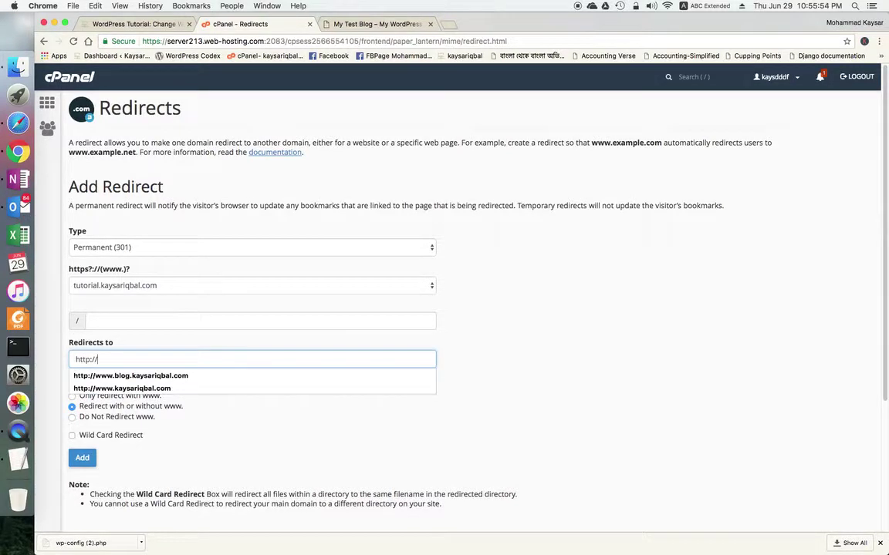
{"action": "key", "text": "Escape"}
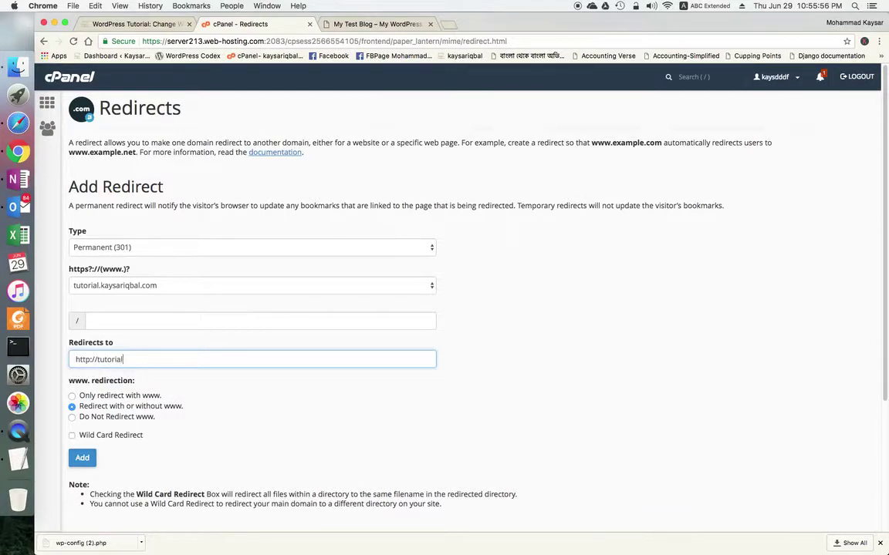
{"action": "type", "text": "kaysariqbal.com"}
{"action": "left_click", "coordinate": [97, 359]}
{"action": "type", "text": "www."}
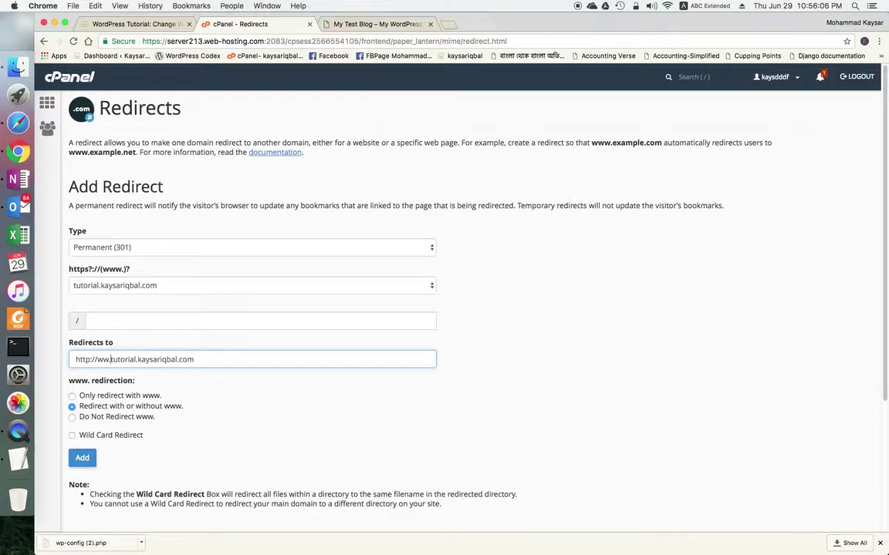
{"action": "type", "text": "w."}
{"action": "left_click", "coordinate": [243, 359]}
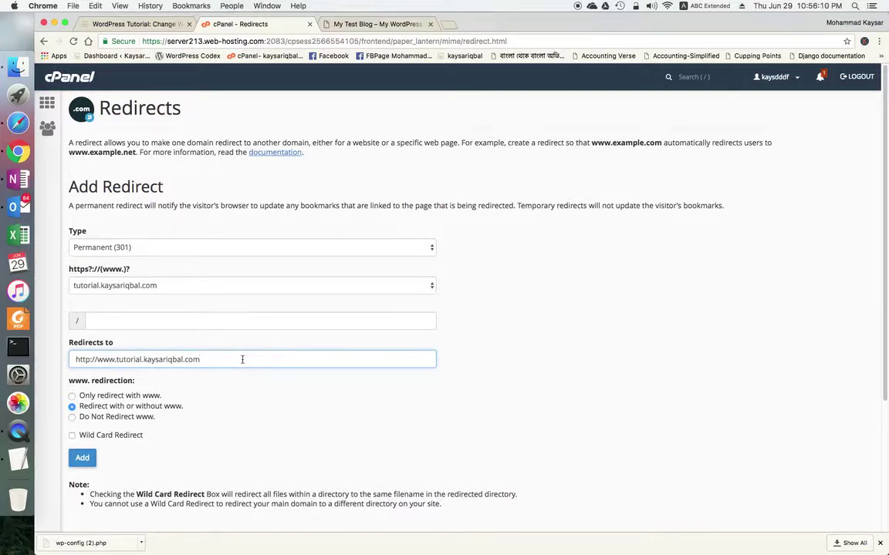
{"action": "left_click", "coordinate": [524, 362]}
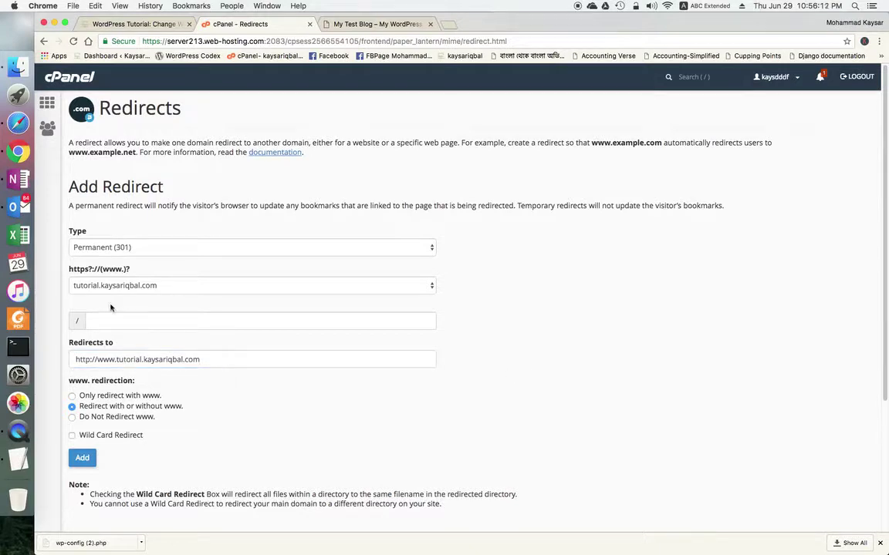
{"action": "left_click", "coordinate": [163, 286]}
{"action": "left_click", "coordinate": [164, 287]}
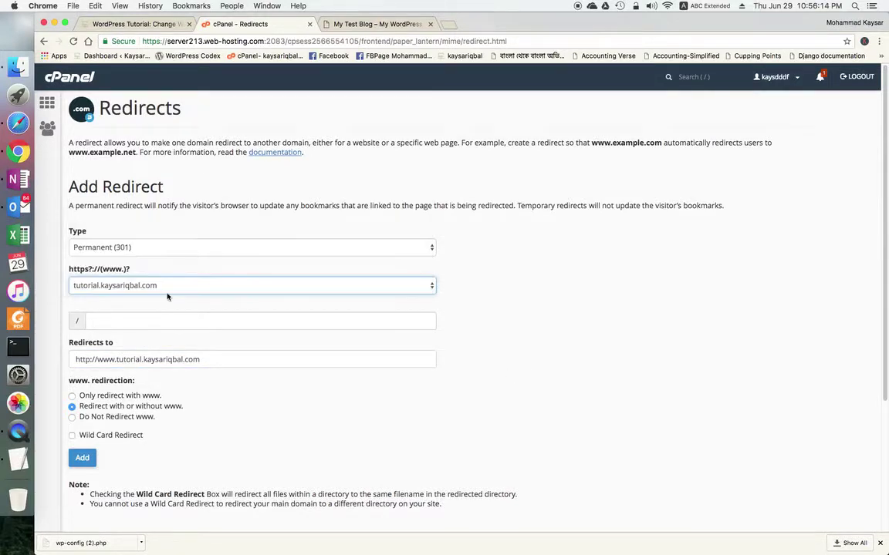
{"action": "triple_click", "coordinate": [223, 359]}
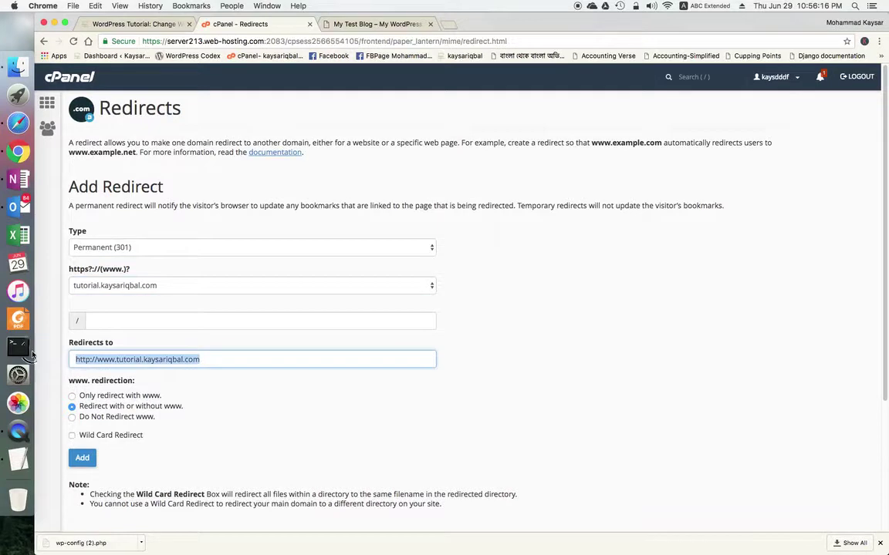
{"action": "left_click", "coordinate": [213, 361]}
{"action": "scroll", "coordinate": [224, 386], "scroll_direction": "down", "scroll_amount": 1}
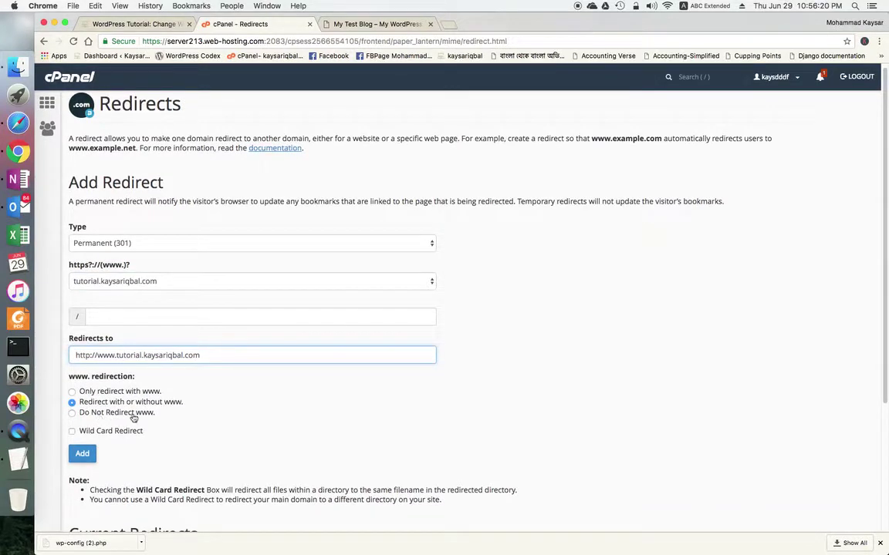
{"action": "left_click", "coordinate": [193, 406]}
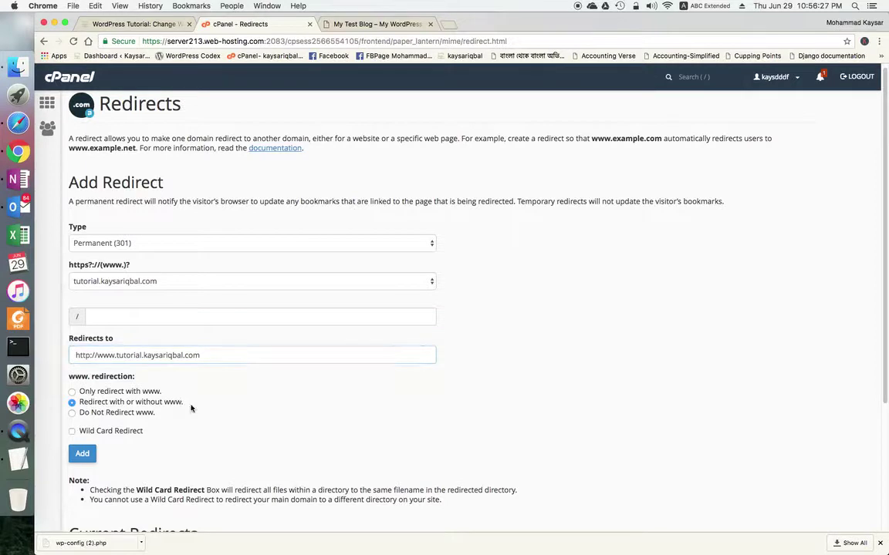
{"action": "left_click", "coordinate": [451, 26]}
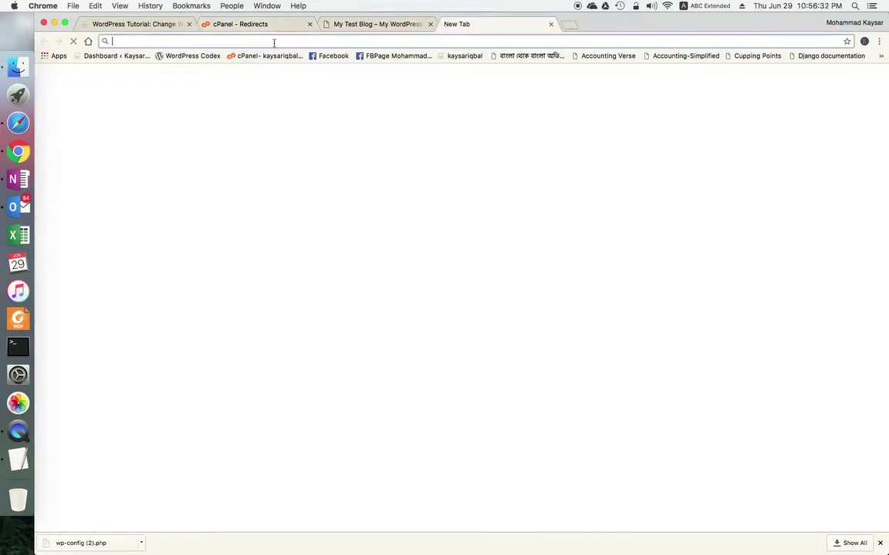
{"action": "type", "text": "tutorial.kaysariqbal.com"}
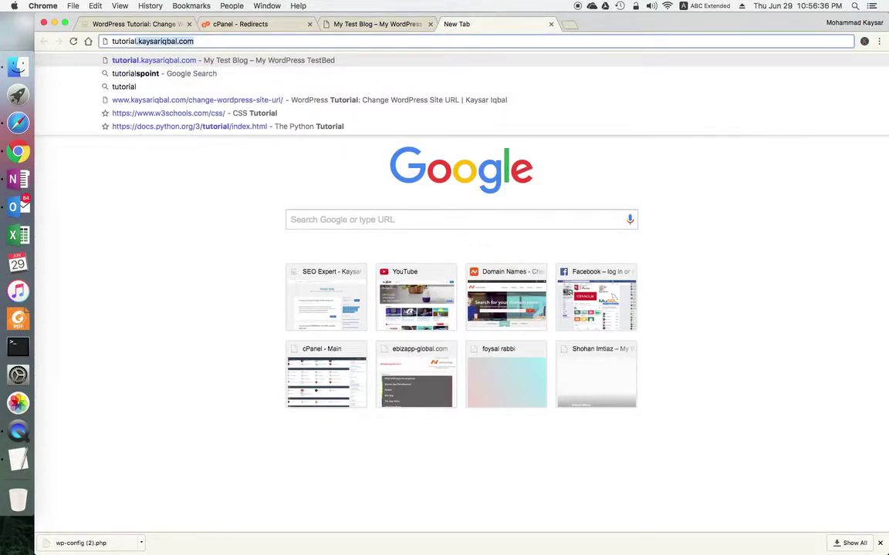
{"action": "key", "text": "Right"}
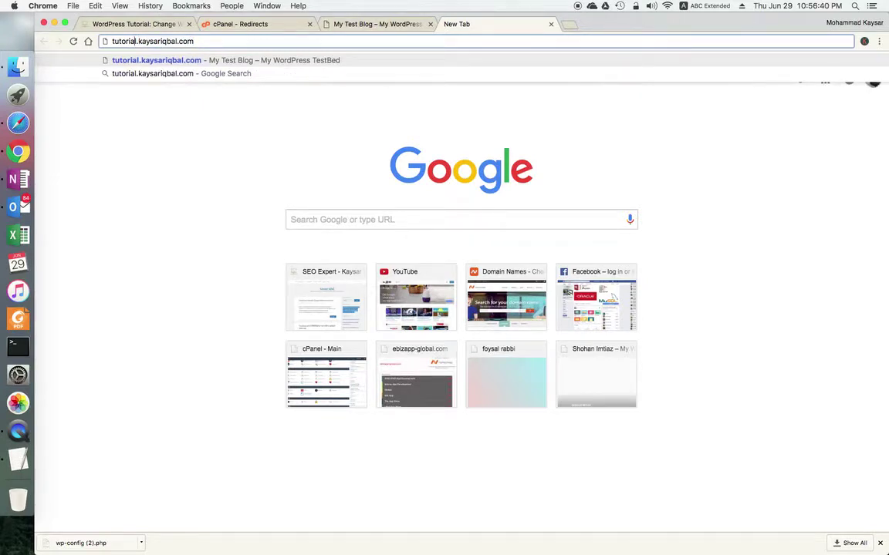
{"action": "type", "text": "www."}
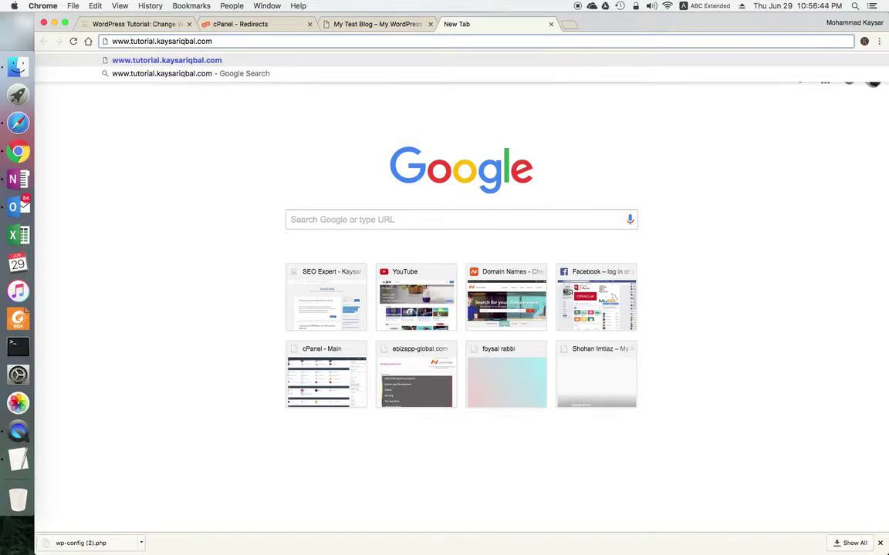
{"action": "left_click", "coordinate": [272, 23]}
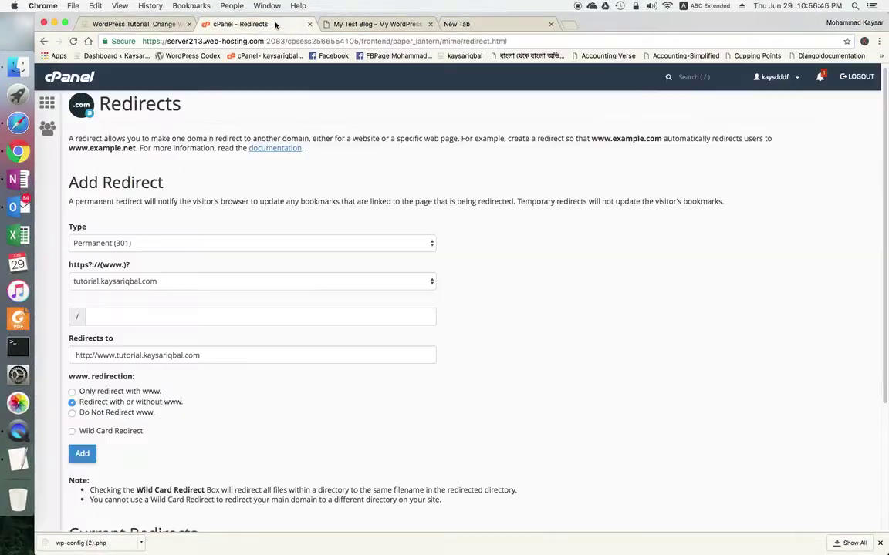
{"action": "left_click_drag", "start_coordinate": [214, 359], "coordinate": [27, 358]}
{"action": "left_click", "coordinate": [211, 362]}
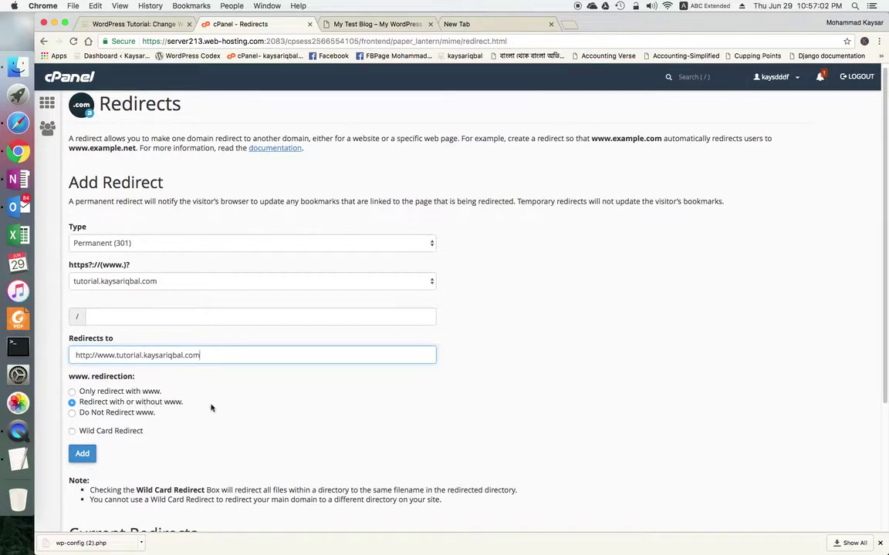
{"action": "left_click", "coordinate": [73, 414]}
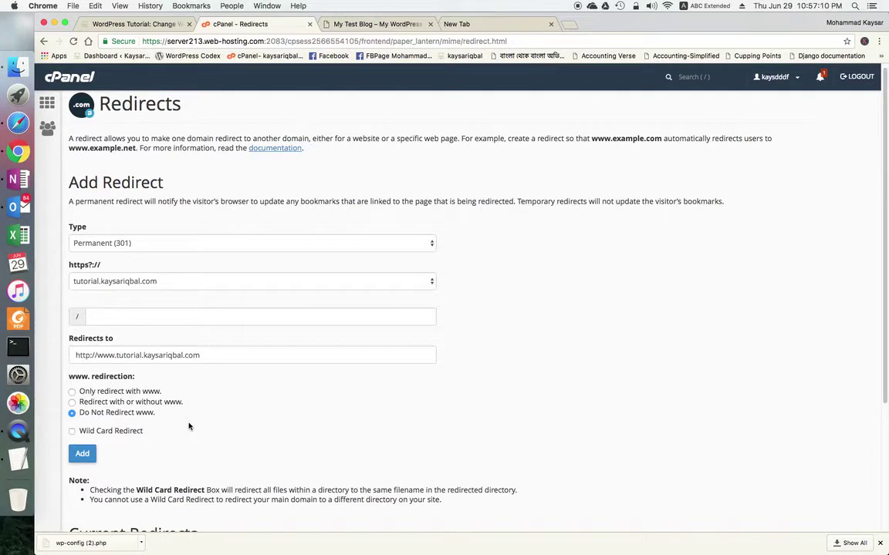
{"action": "scroll", "coordinate": [189, 440], "scroll_direction": "down", "scroll_amount": 1}
{"action": "scroll", "coordinate": [232, 432], "scroll_direction": "down", "scroll_amount": 5}
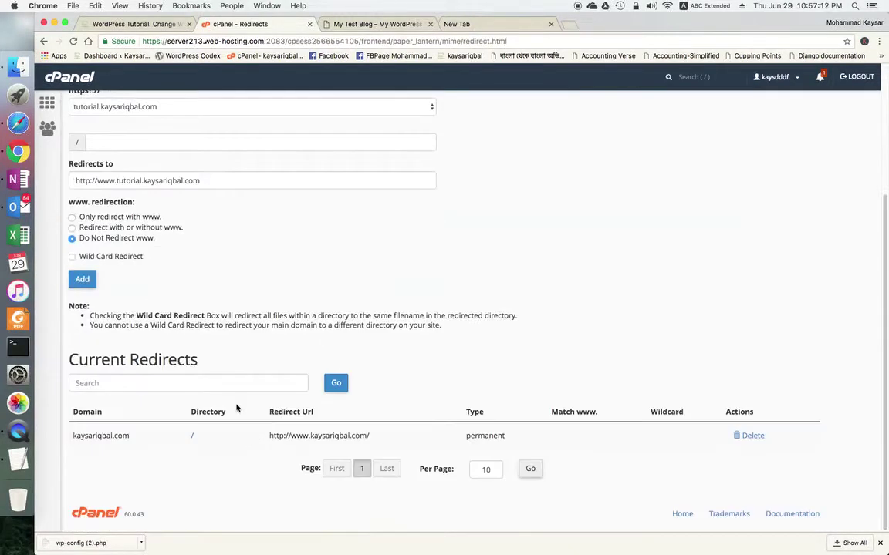
{"action": "left_click", "coordinate": [83, 280]}
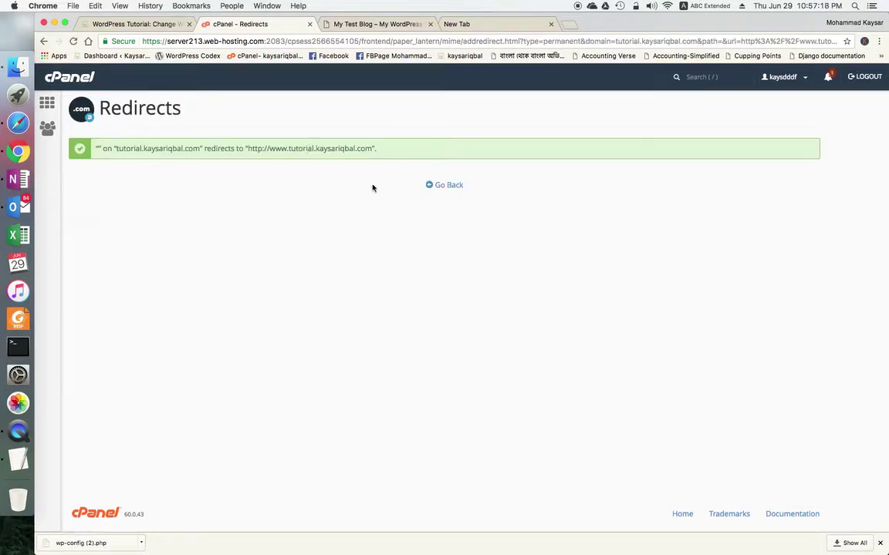
{"action": "left_click", "coordinate": [446, 187]}
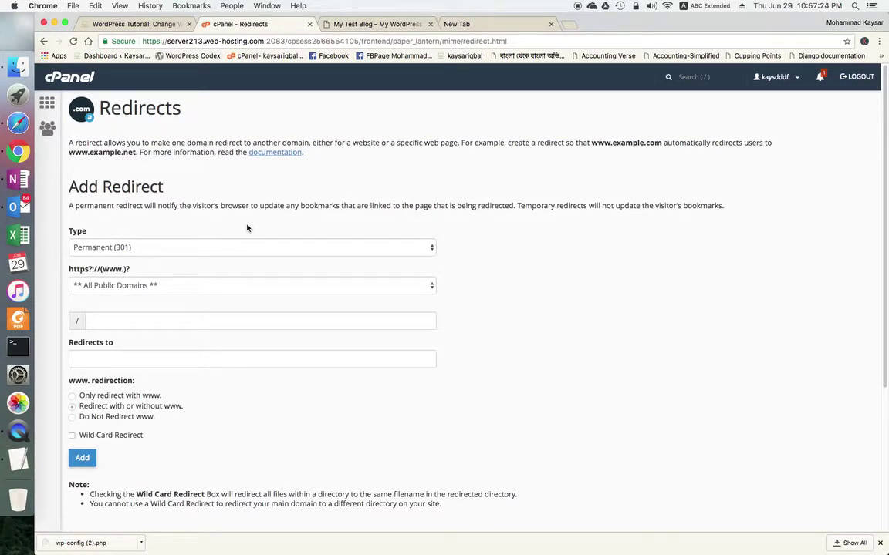
Step: Go to the cPanel main page and open WordPress from the Softaculous Apps Installer scripts
{"action": "key", "text": "super+r"}
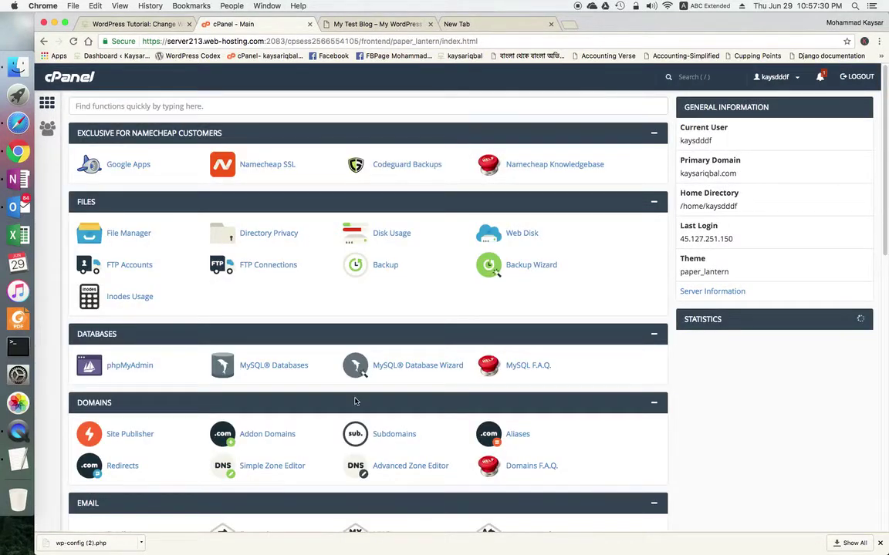
{"action": "scroll", "coordinate": [355, 399], "scroll_direction": "down", "scroll_amount": 3}
{"action": "scroll", "coordinate": [355, 399], "scroll_direction": "down", "scroll_amount": 10}
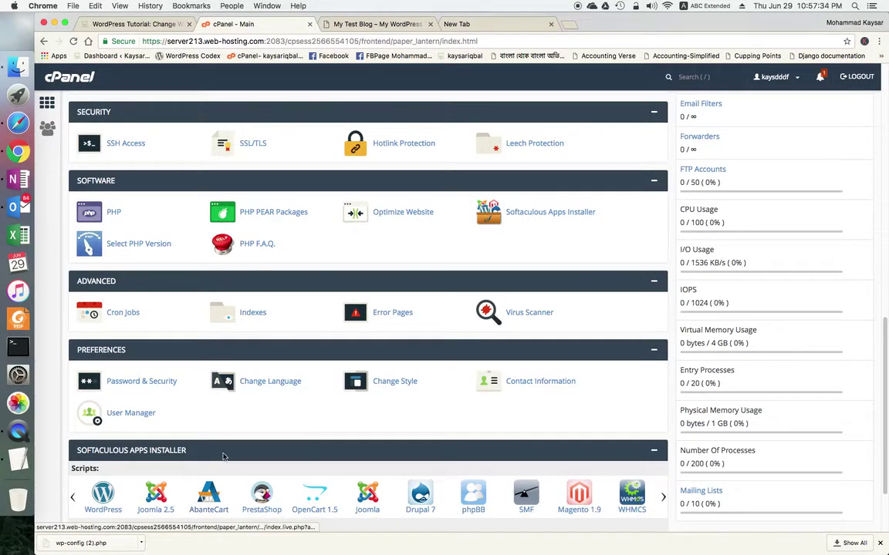
{"action": "scroll", "coordinate": [223, 457], "scroll_direction": "up", "scroll_amount": 5}
{"action": "scroll", "coordinate": [208, 440], "scroll_direction": "down", "scroll_amount": 6}
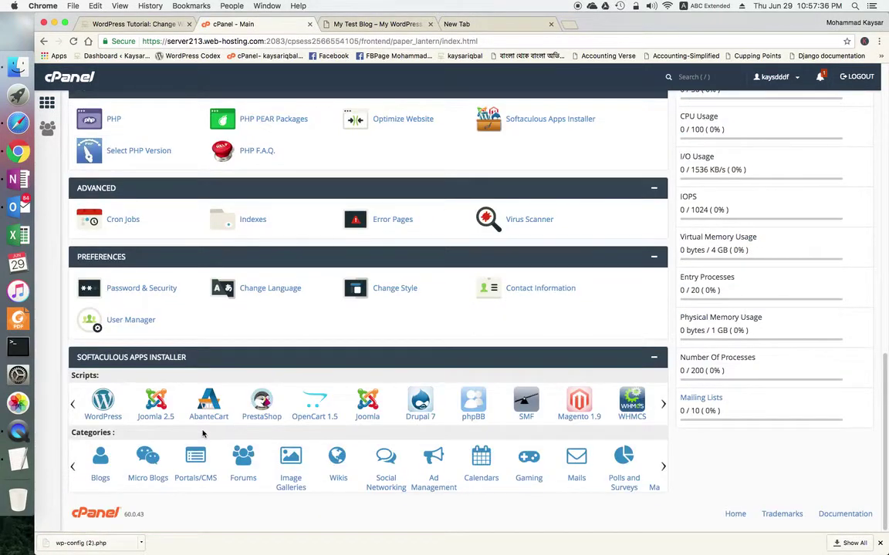
{"action": "left_click", "coordinate": [103, 419]}
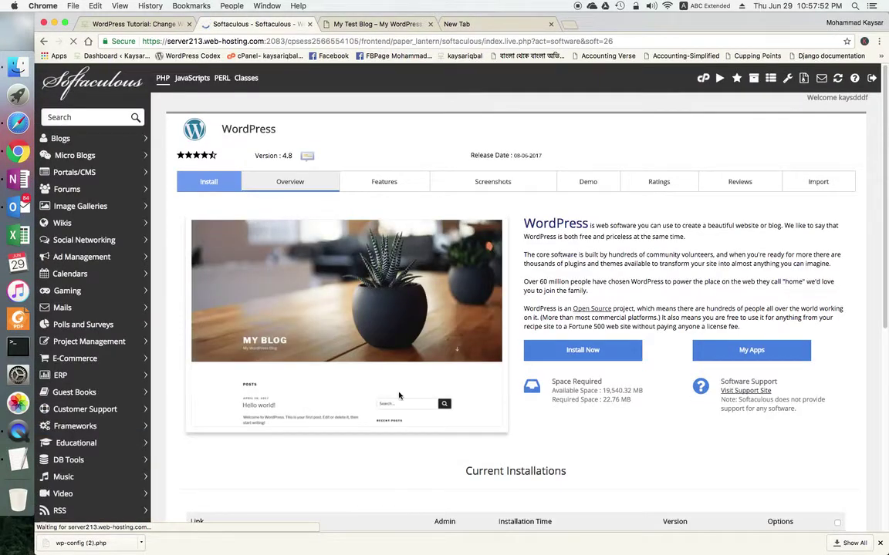
{"action": "scroll", "coordinate": [407, 402], "scroll_direction": "down", "scroll_amount": 3}
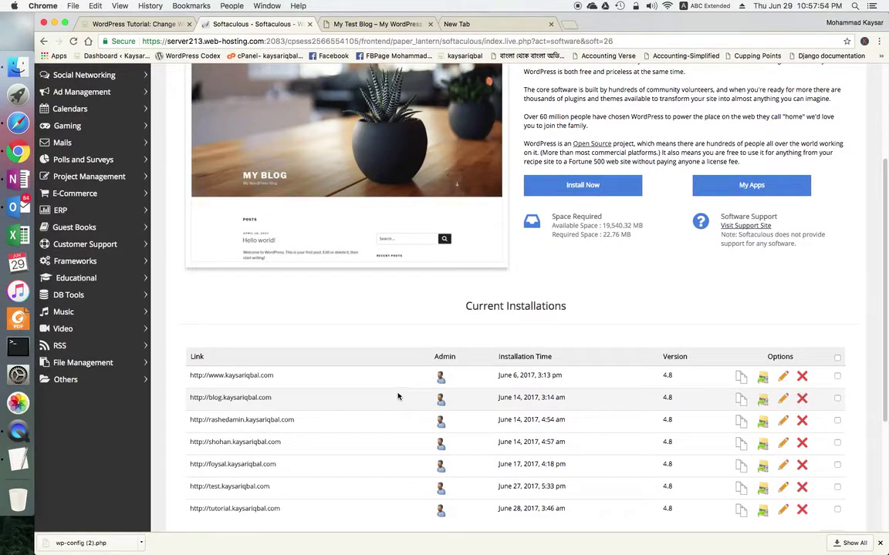
{"action": "scroll", "coordinate": [398, 395], "scroll_direction": "down", "scroll_amount": 1}
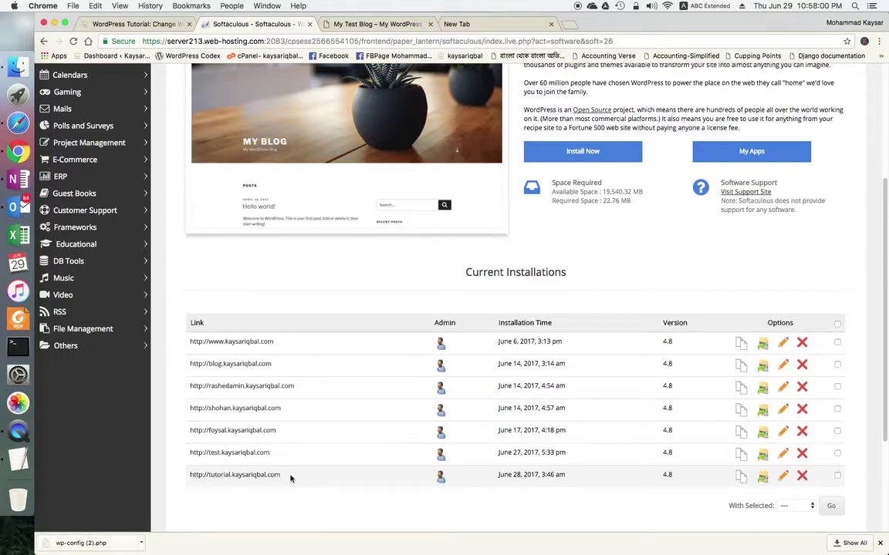
{"action": "left_click_drag", "start_coordinate": [285, 476], "coordinate": [187, 476]}
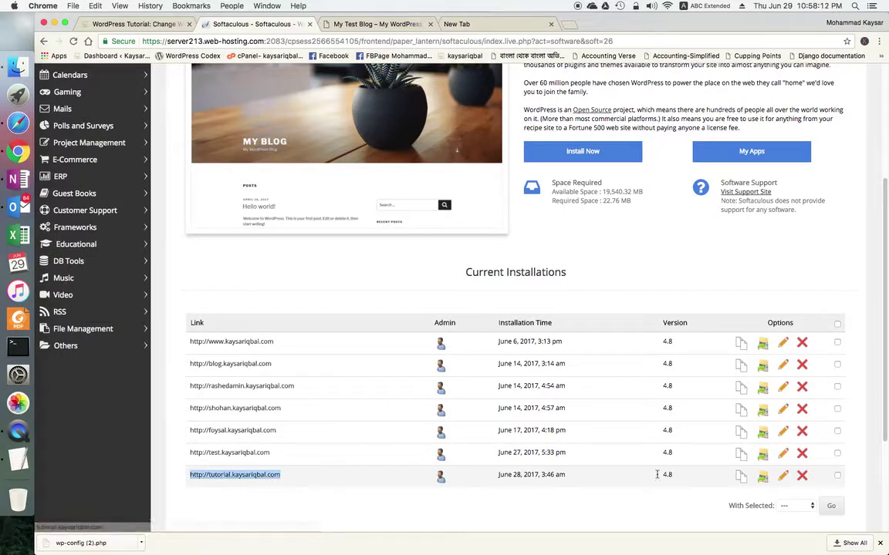
{"action": "left_click", "coordinate": [784, 478]}
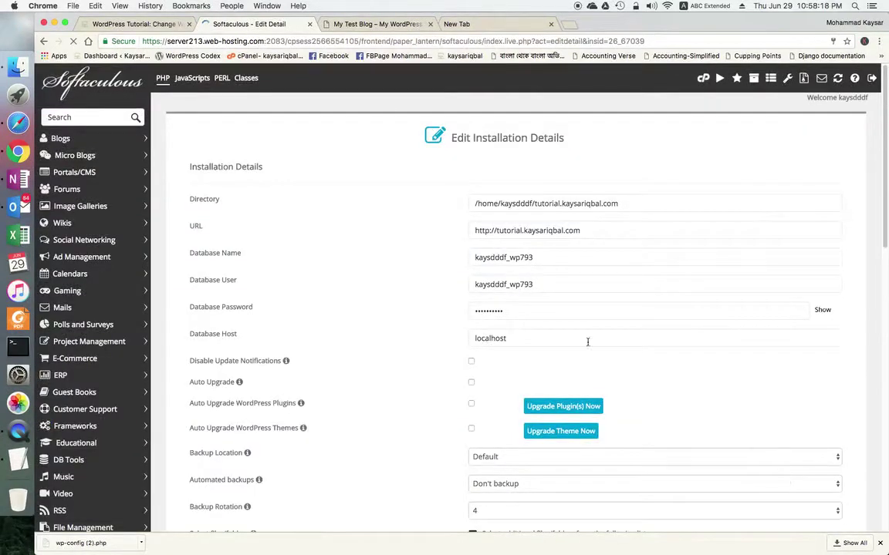
{"action": "left_click_drag", "start_coordinate": [185, 228], "coordinate": [211, 231]}
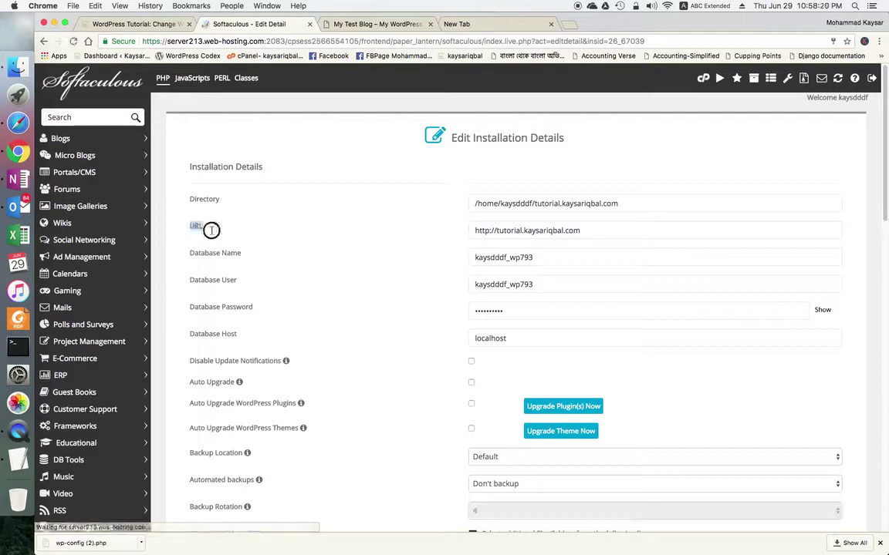
{"action": "left_click", "coordinate": [496, 230]}
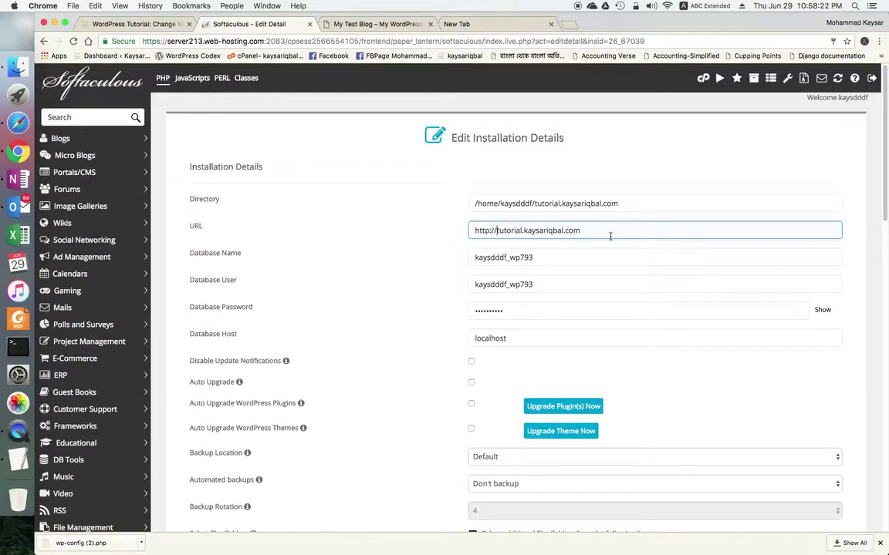
{"action": "type", "text": "ww"}
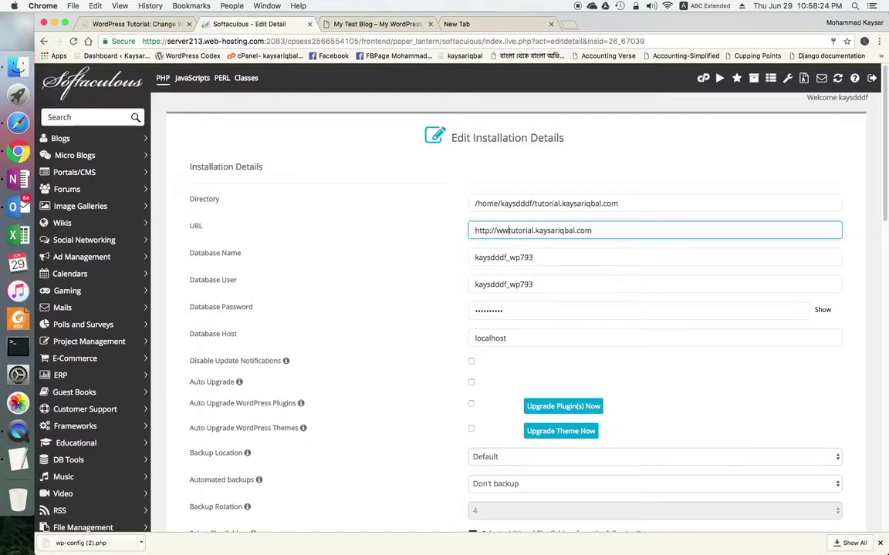
{"action": "type", "text": "w."}
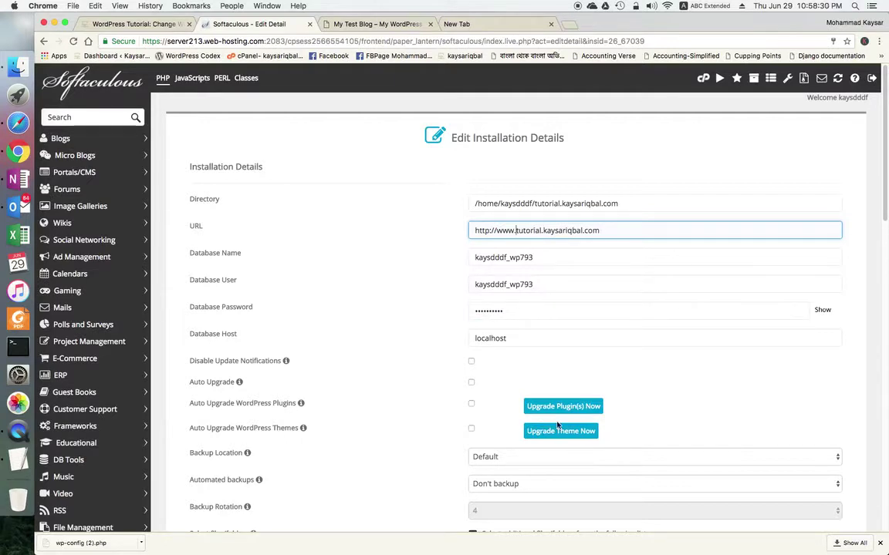
Step: Save the edited installation details and let the browser store the database login
{"action": "scroll", "coordinate": [680, 387], "scroll_direction": "down", "scroll_amount": 10}
{"action": "scroll", "coordinate": [681, 388], "scroll_direction": "down", "scroll_amount": 12}
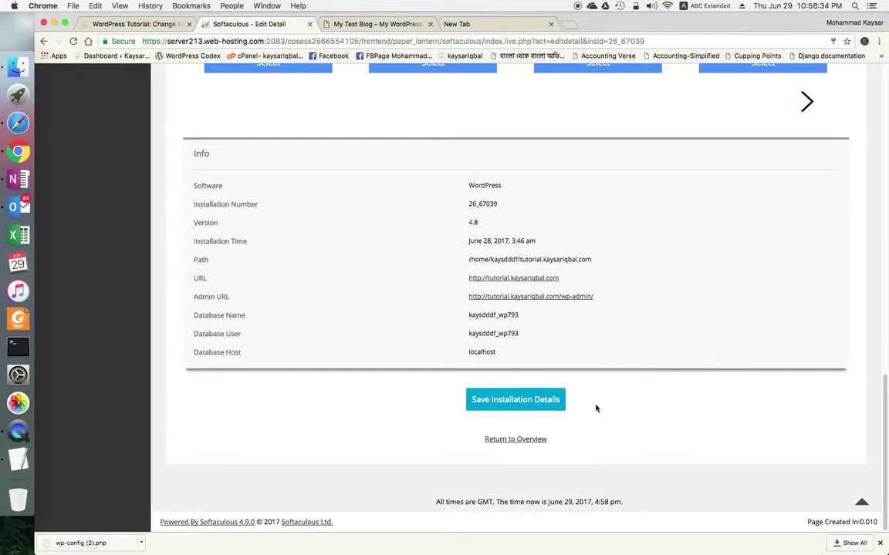
{"action": "left_click", "coordinate": [524, 407]}
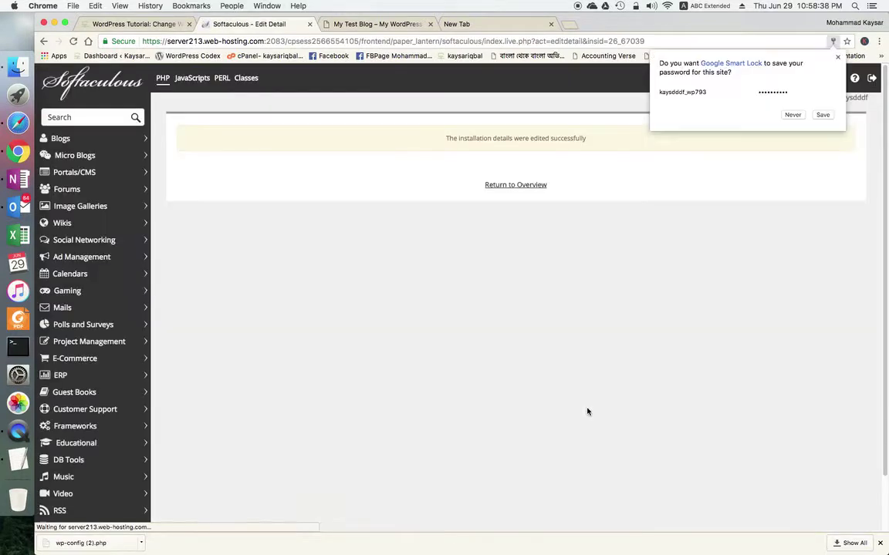
{"action": "left_click", "coordinate": [824, 116]}
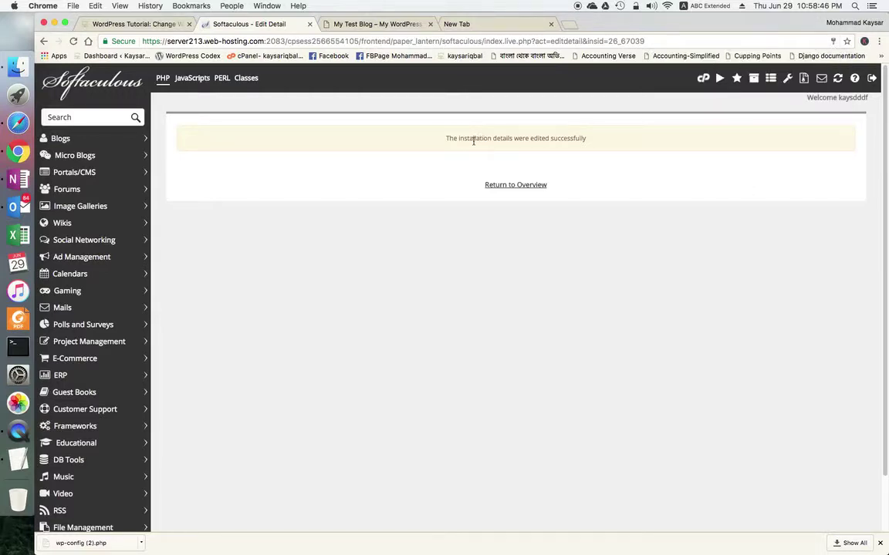
{"action": "left_click_drag", "start_coordinate": [442, 139], "coordinate": [598, 138]}
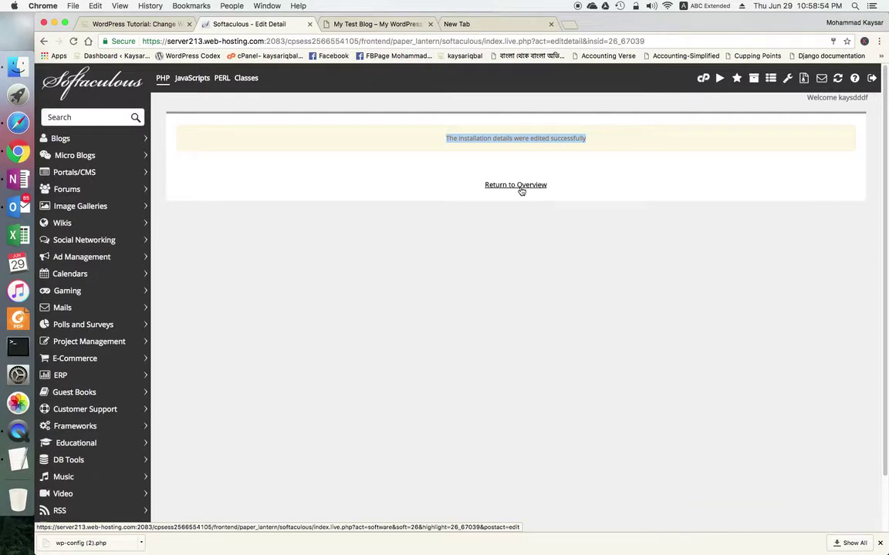
Step: Switch to Outlook, examine the URL and other details in Softaculous's "Modified Installation Details of WordPress" email, and close the mail window
{"action": "left_click", "coordinate": [20, 208]}
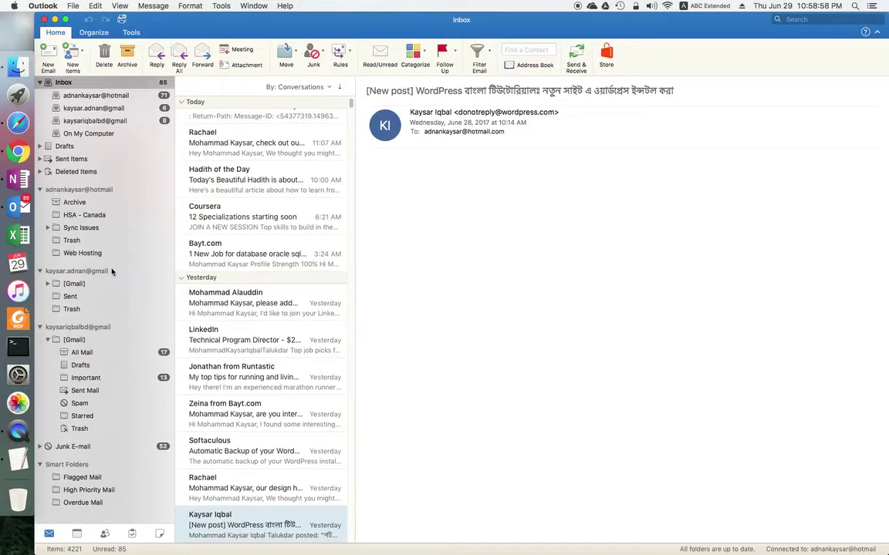
{"action": "left_click", "coordinate": [108, 95]}
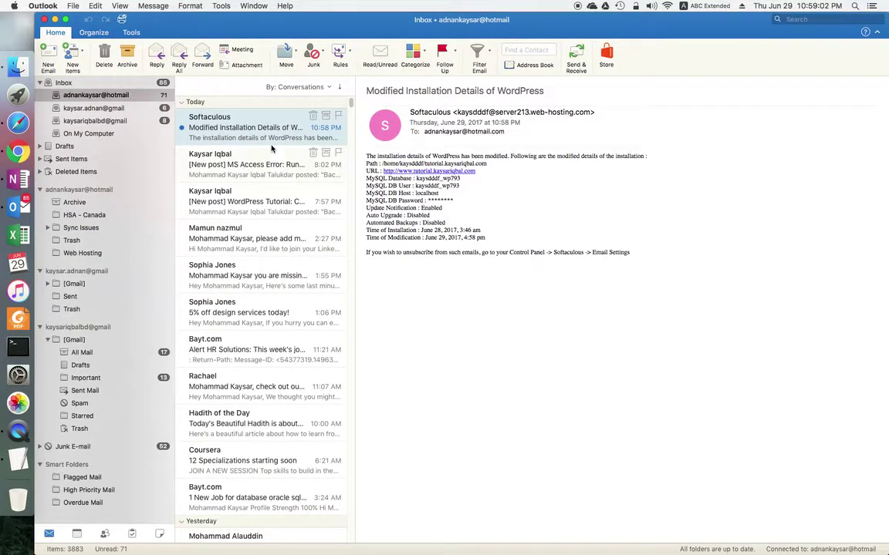
{"action": "left_click", "coordinate": [566, 199]}
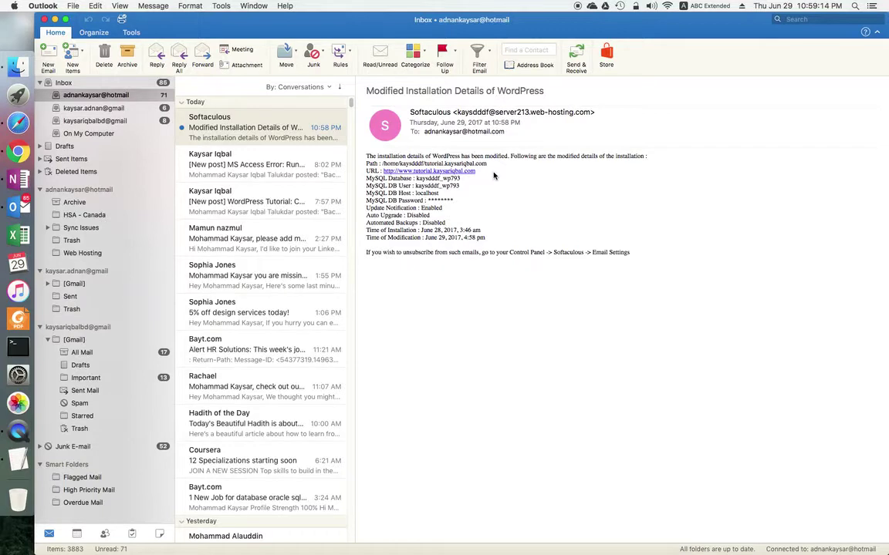
{"action": "left_click", "coordinate": [252, 165]}
{"action": "left_click_drag", "start_coordinate": [646, 257], "coordinate": [345, 136]}
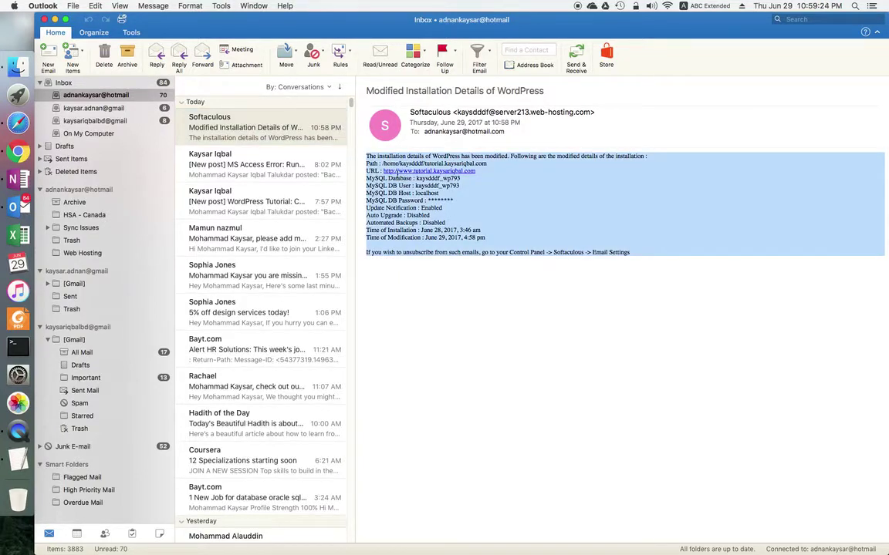
{"action": "left_click", "coordinate": [375, 287]}
{"action": "left_click_drag", "start_coordinate": [496, 169], "coordinate": [381, 169]}
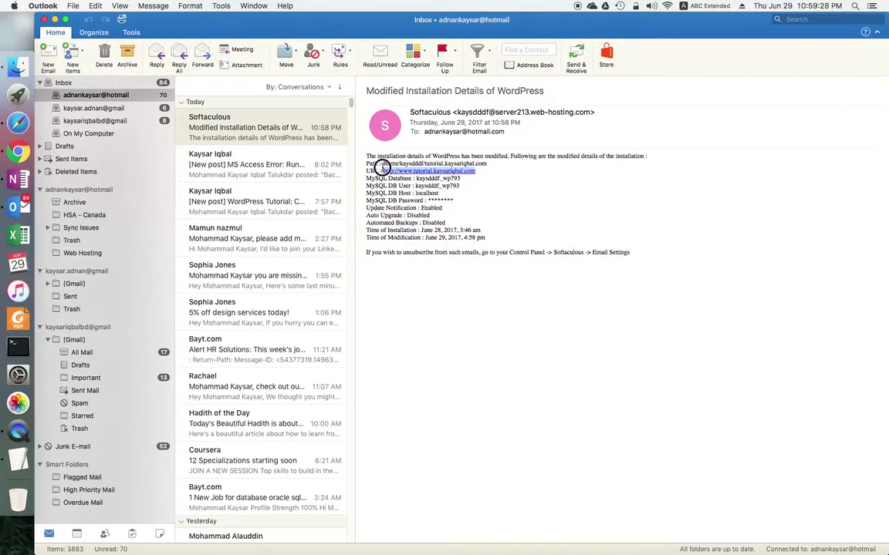
{"action": "left_click", "coordinate": [479, 182]}
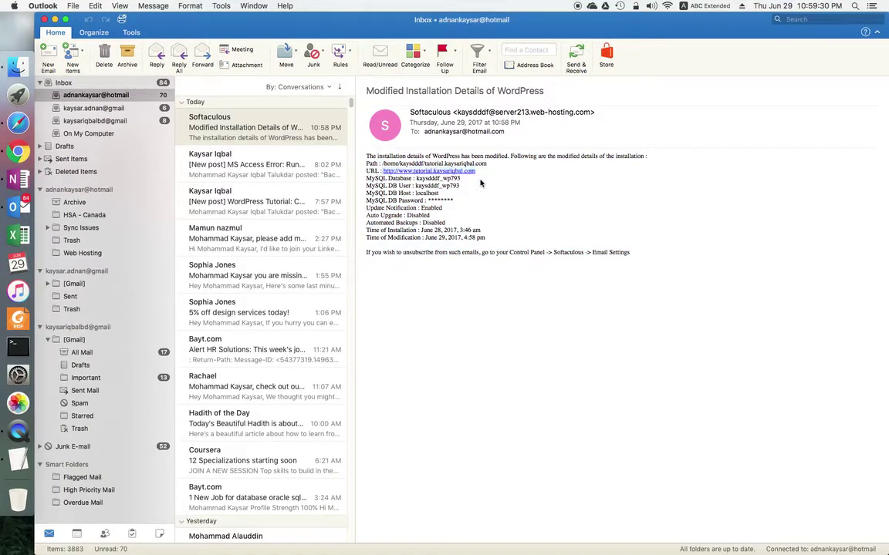
{"action": "left_click_drag", "start_coordinate": [594, 253], "coordinate": [348, 158]}
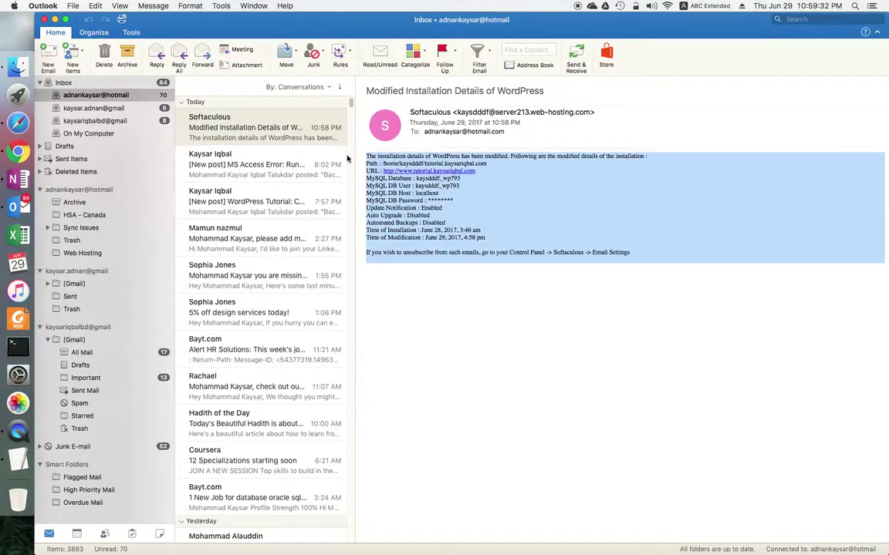
{"action": "left_click", "coordinate": [391, 298]}
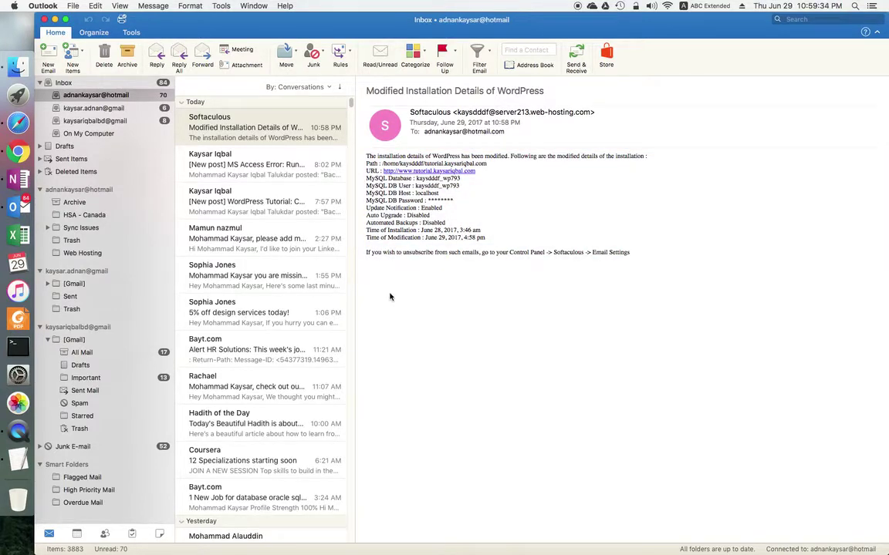
{"action": "left_click", "coordinate": [44, 19]}
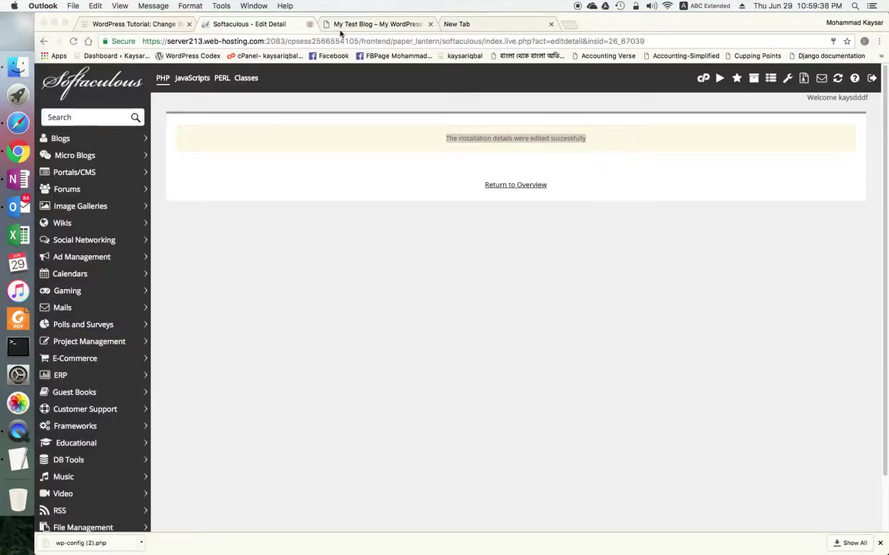
Step: Check the address in the blog's tab, then load tutorial.kaysariqbal.com in the new tab to test the redirect
{"action": "left_click", "coordinate": [379, 24]}
{"action": "left_click", "coordinate": [219, 41]}
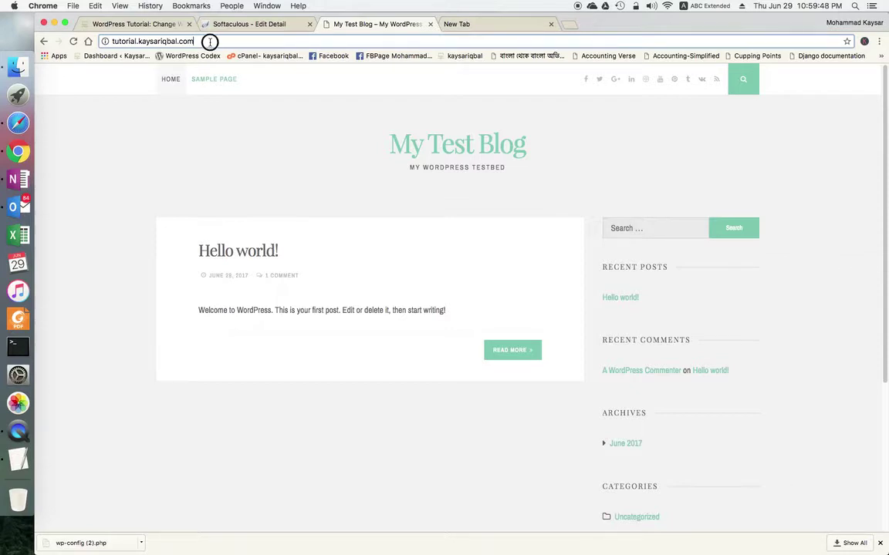
{"action": "left_click", "coordinate": [455, 24]}
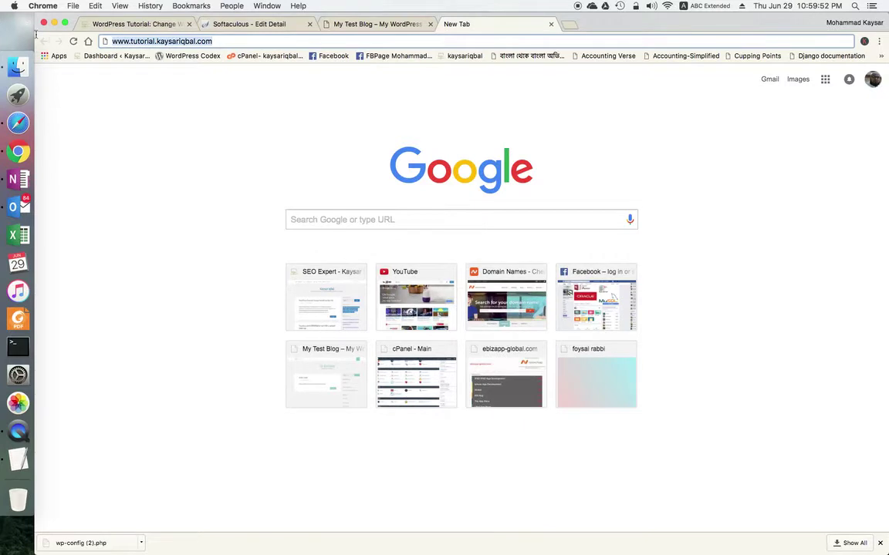
{"action": "key", "text": "BackSpace"}
{"action": "type", "text": "tutorial"}
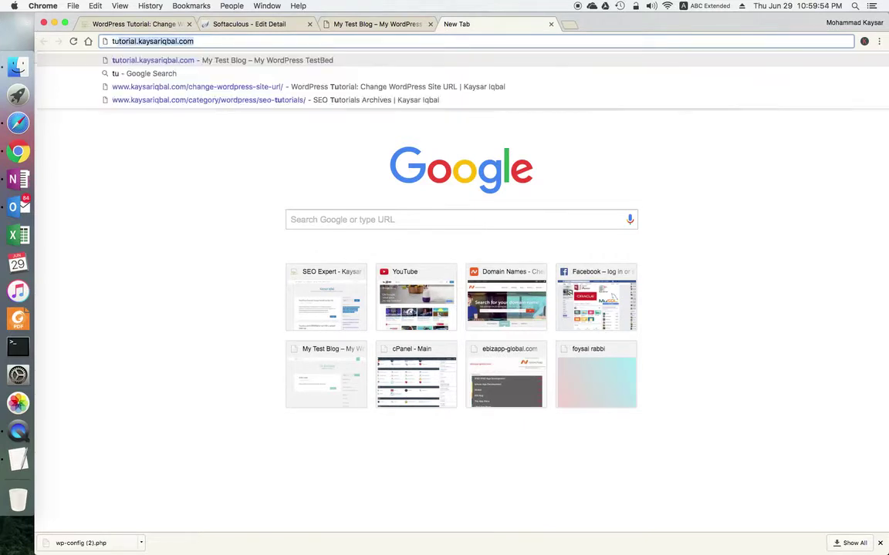
{"action": "type", "text": ".k"}
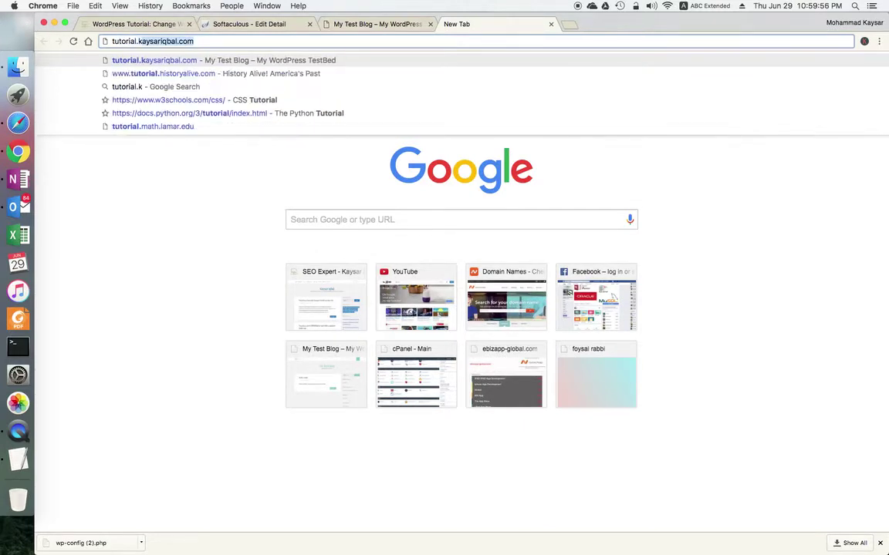
{"action": "type", "text": "aysariqbal.com"}
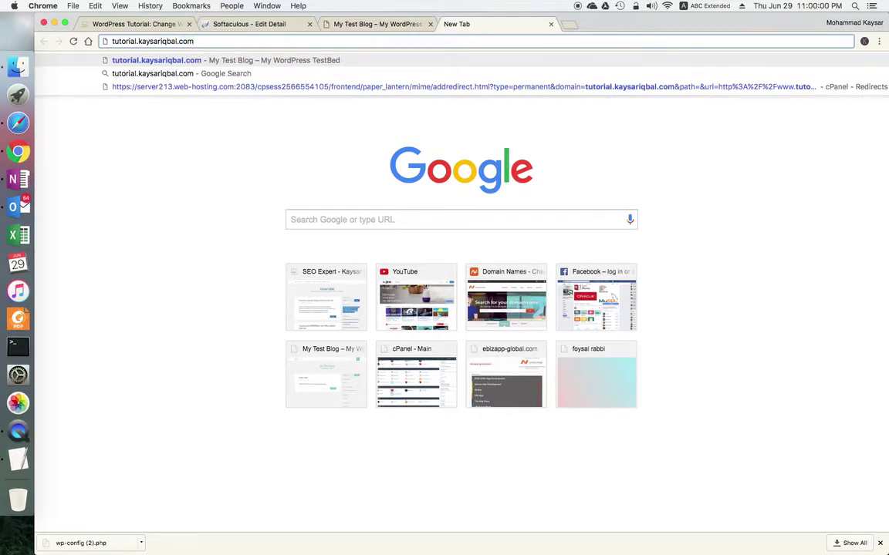
{"action": "key", "text": "Return"}
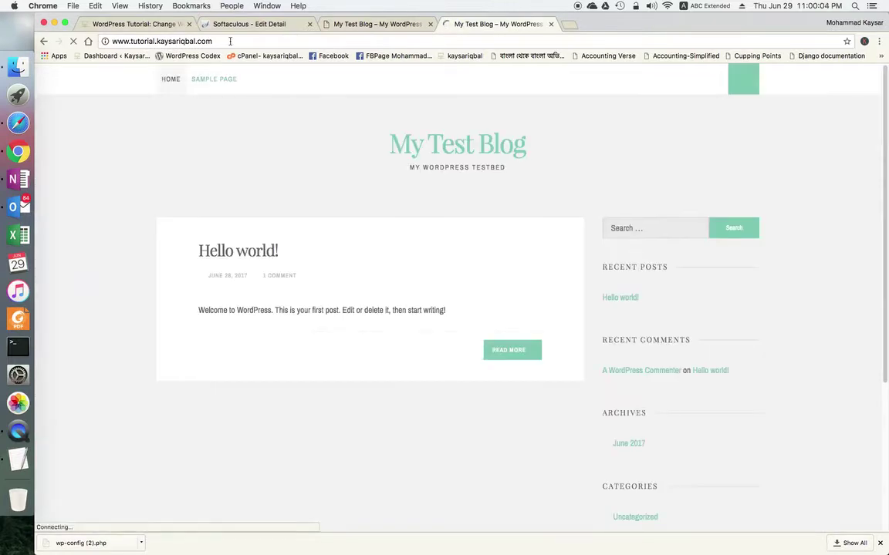
{"action": "left_click", "coordinate": [230, 41]}
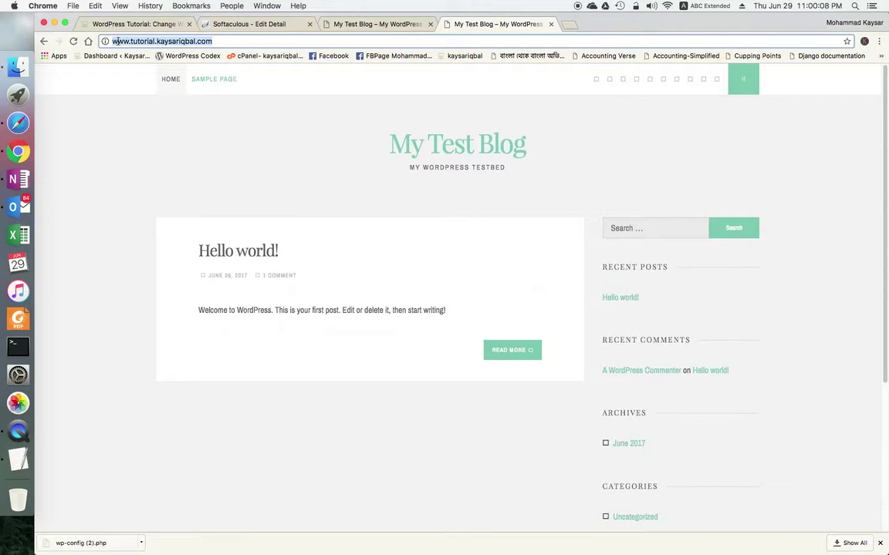
{"action": "left_click", "coordinate": [219, 41]}
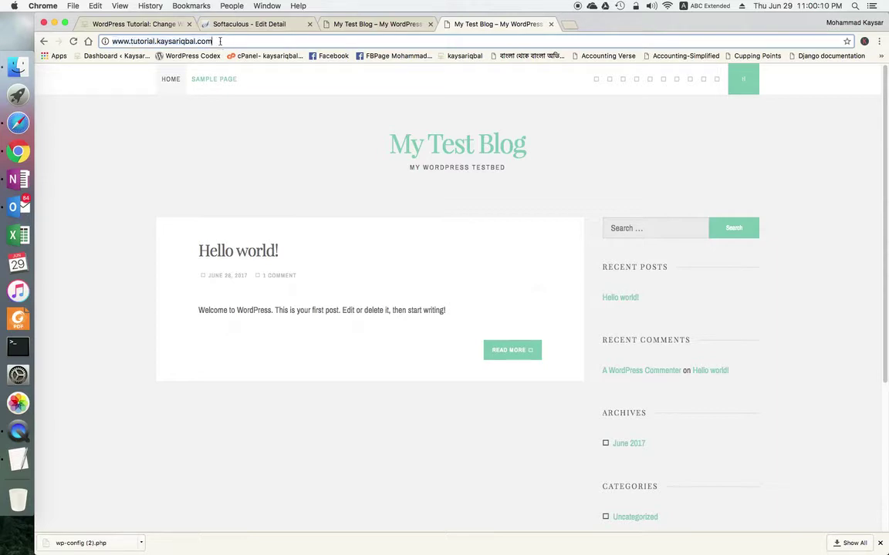
{"action": "left_click_drag", "start_coordinate": [130, 40], "coordinate": [106, 41]}
{"action": "left_click", "coordinate": [108, 120]}
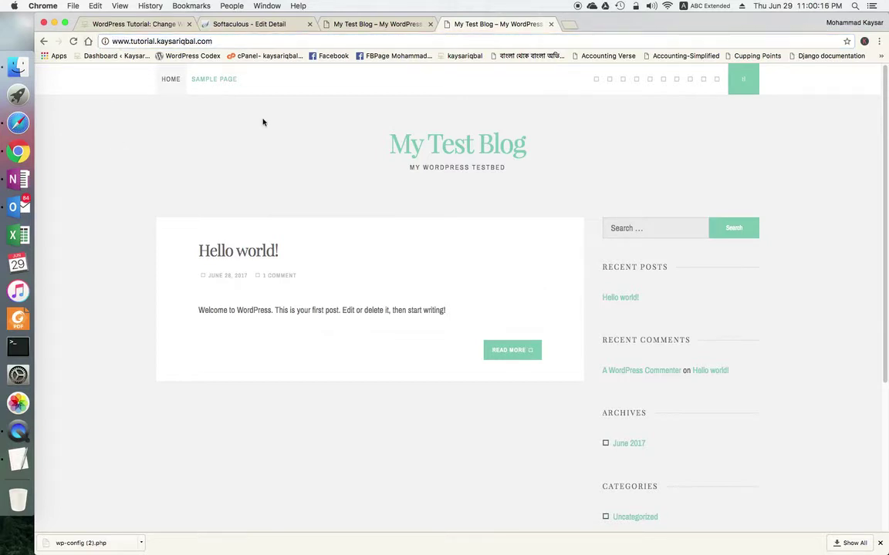